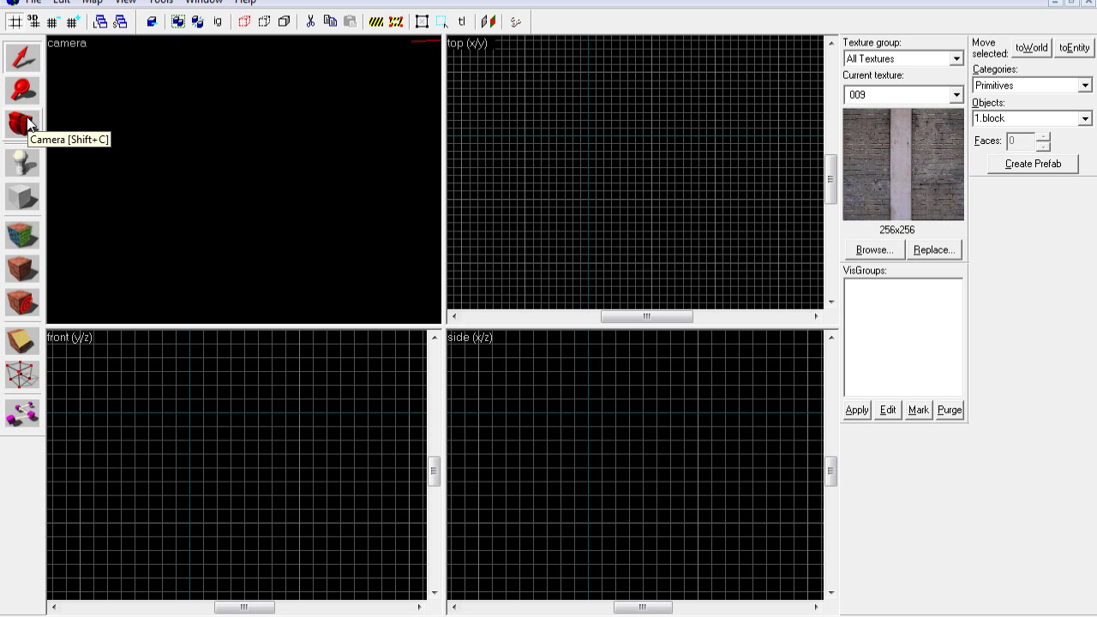
Place a camera in the top view and move its eye point farther out so it looks diagonally across the origin.
click(21, 125)
drag(566, 163, 510, 186)
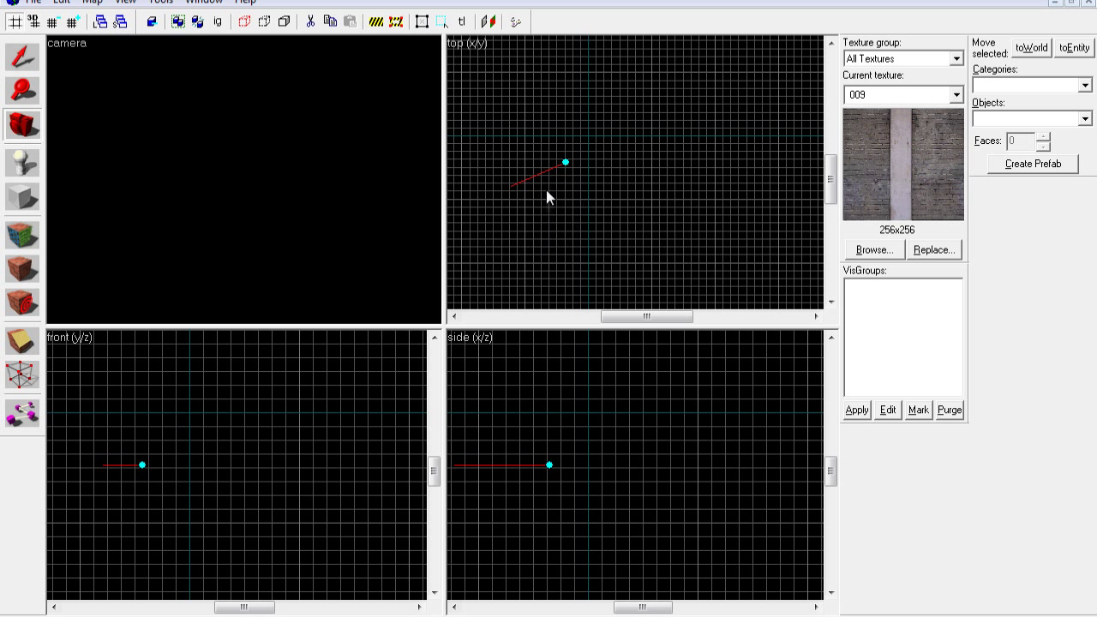
drag(565, 162, 676, 102)
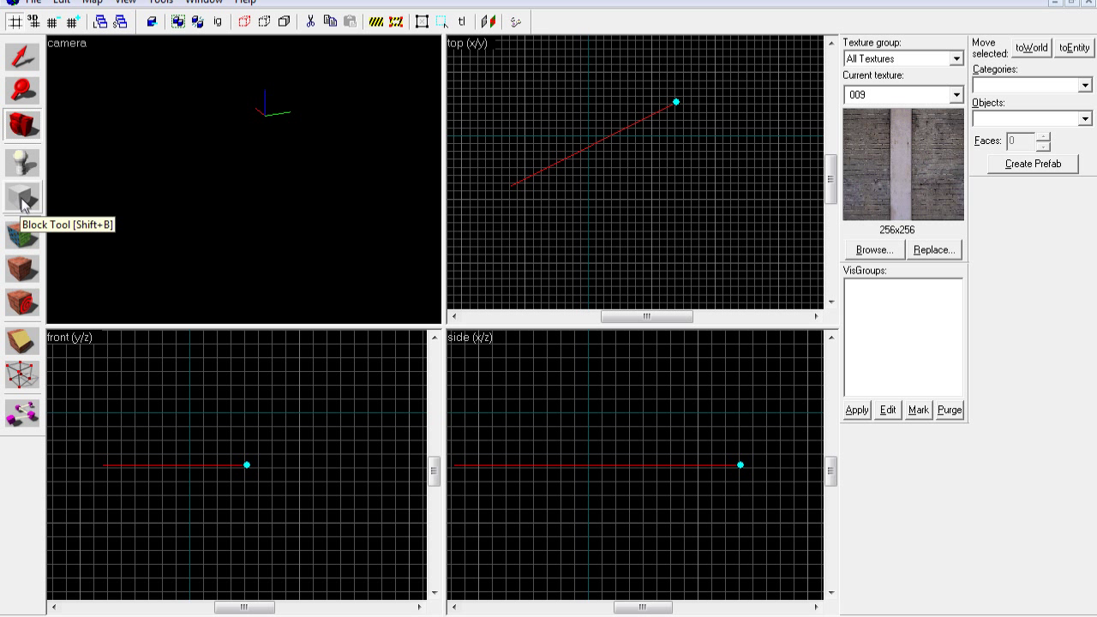
With the Block tool active, choose Brick50_7_256x2 from the texture browser as the current texture.
click(24, 198)
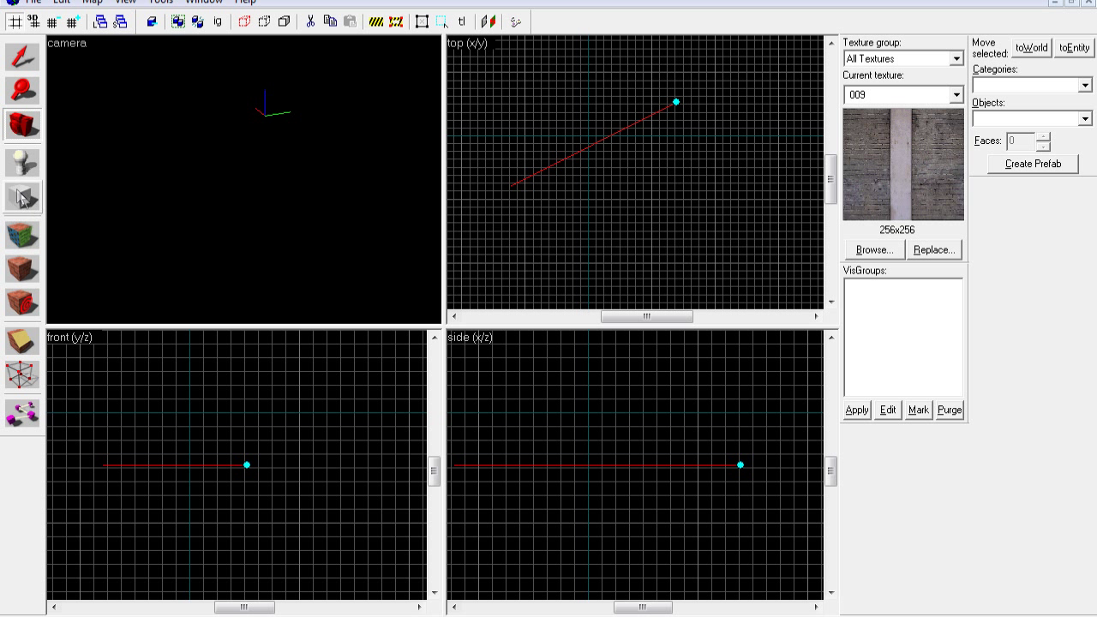
click(26, 199)
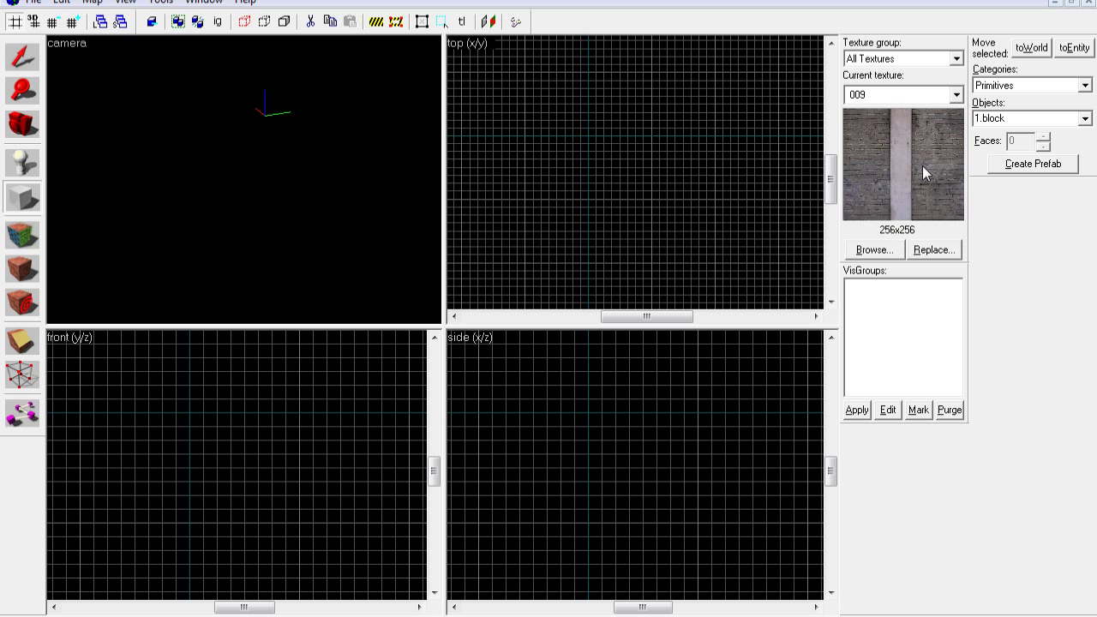
click(872, 251)
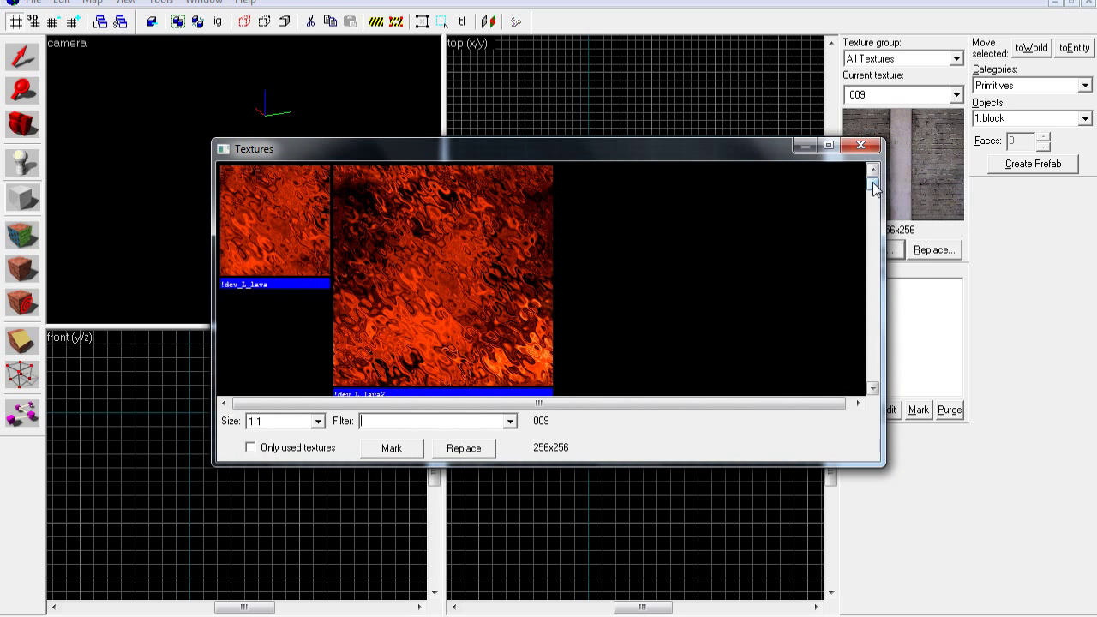
drag(872, 187, 872, 198)
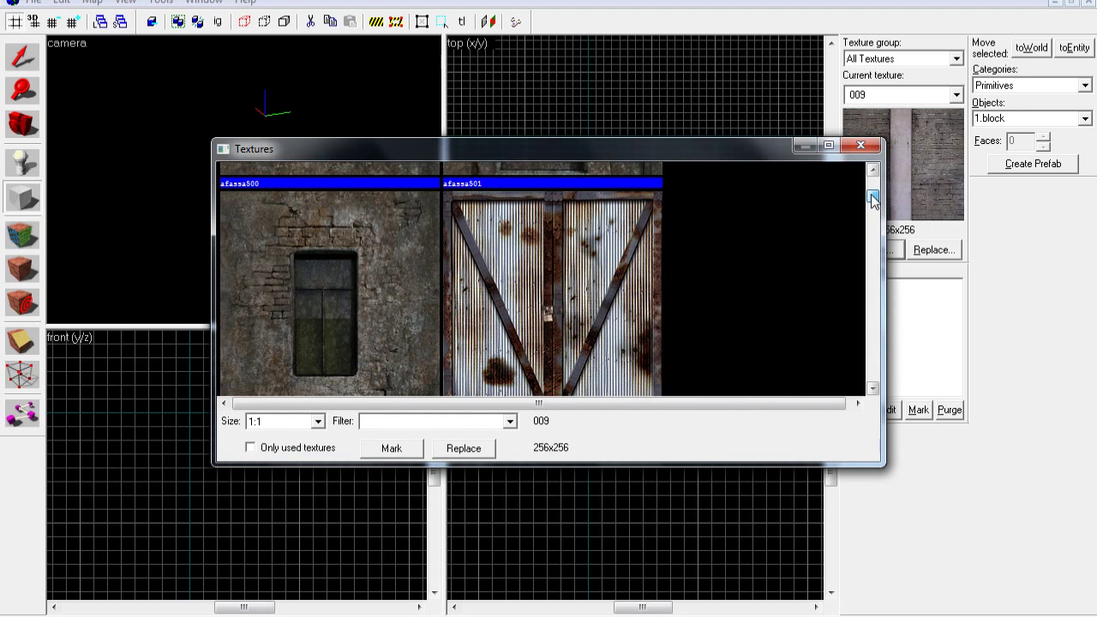
drag(872, 199, 562, 230)
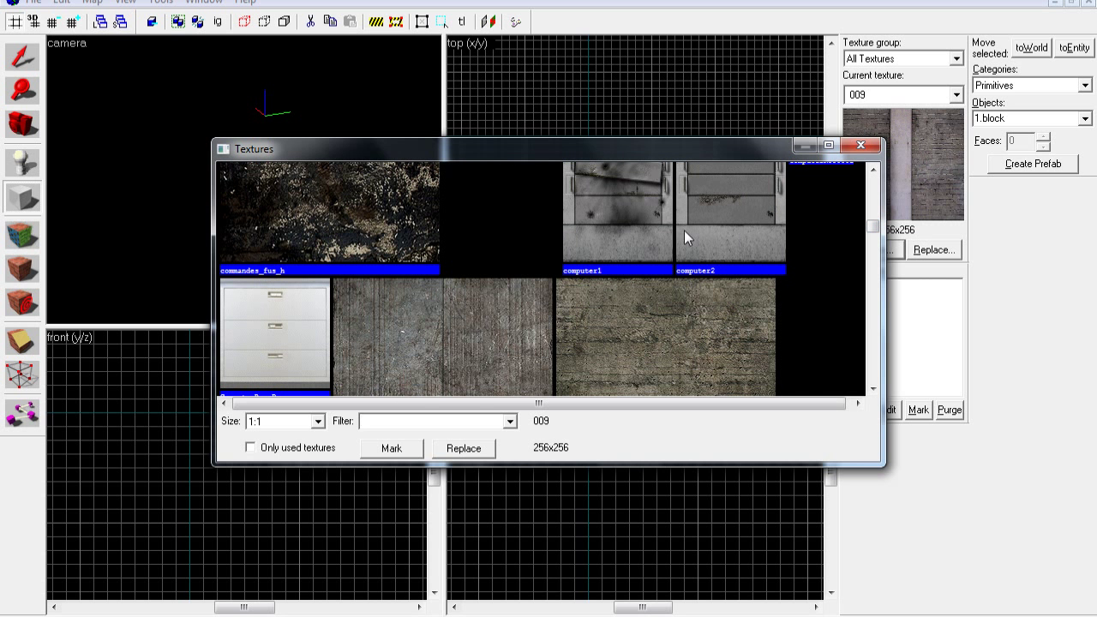
drag(872, 233, 834, 207)
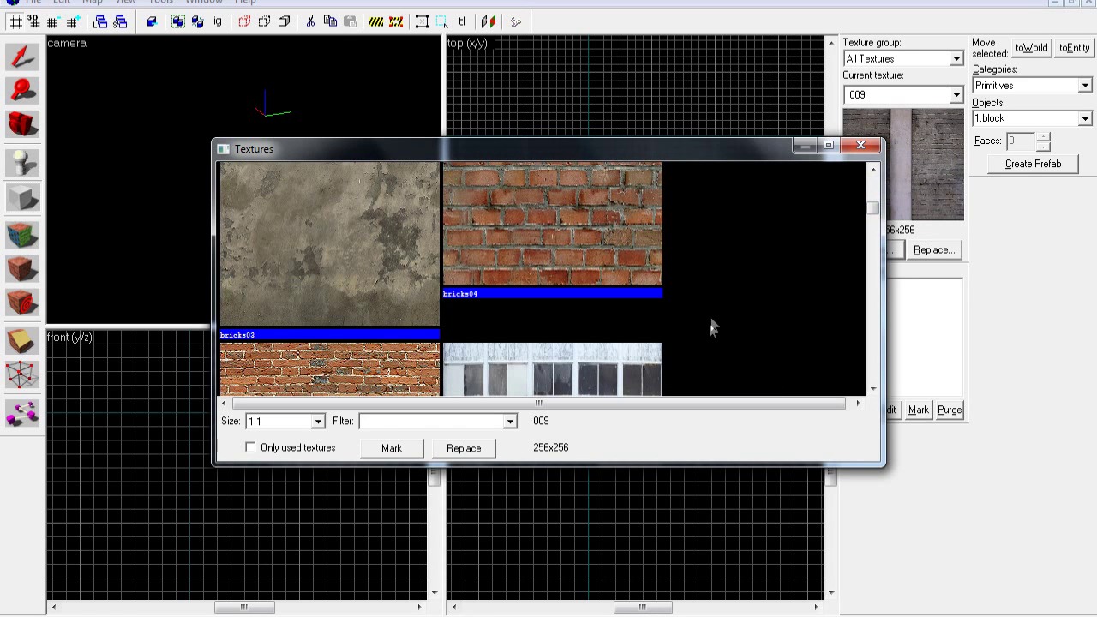
drag(707, 137, 681, 12)
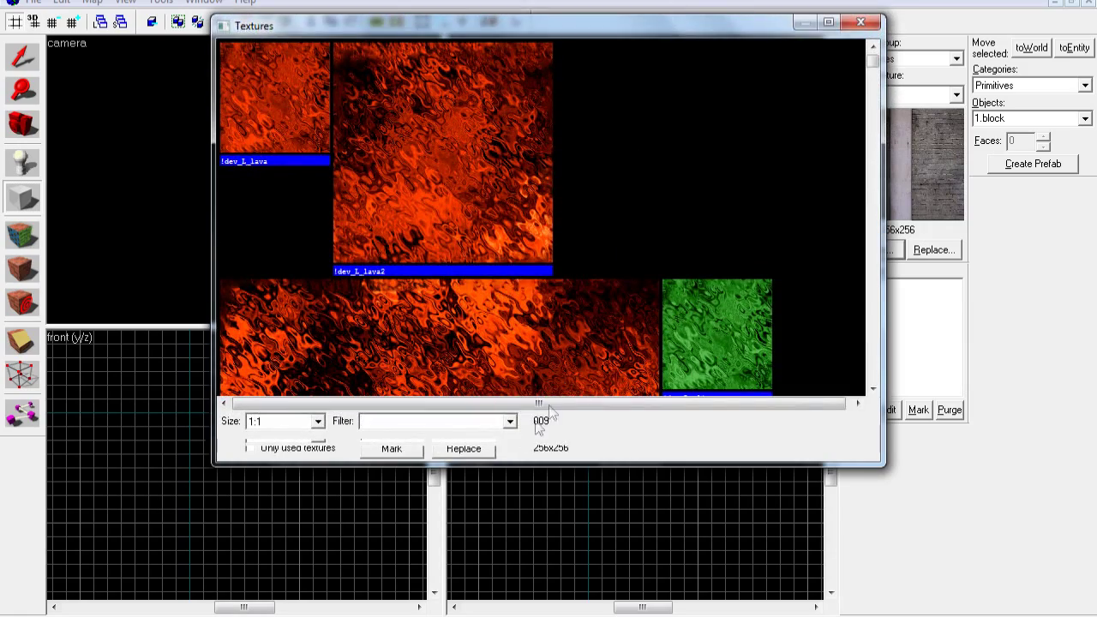
drag(515, 460, 515, 509)
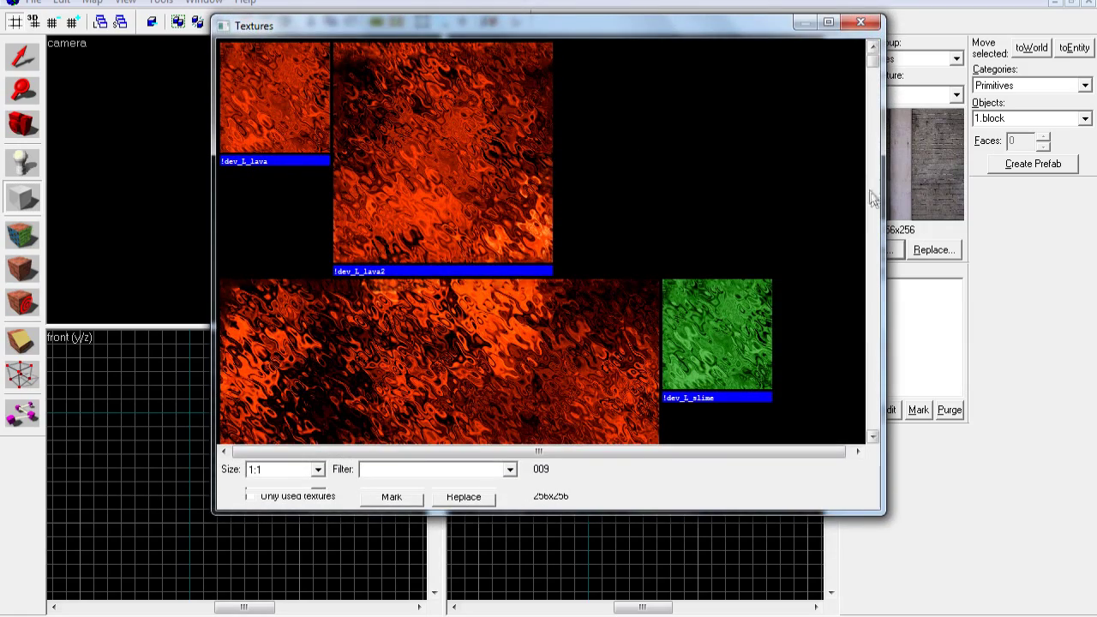
drag(873, 60, 869, 104)
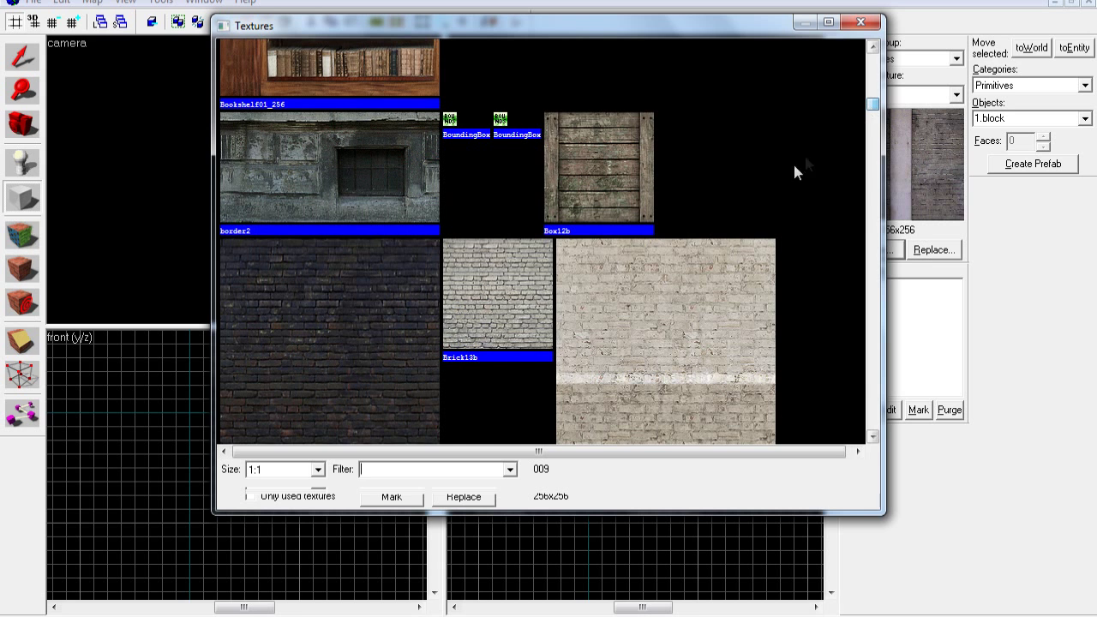
double_click(593, 316)
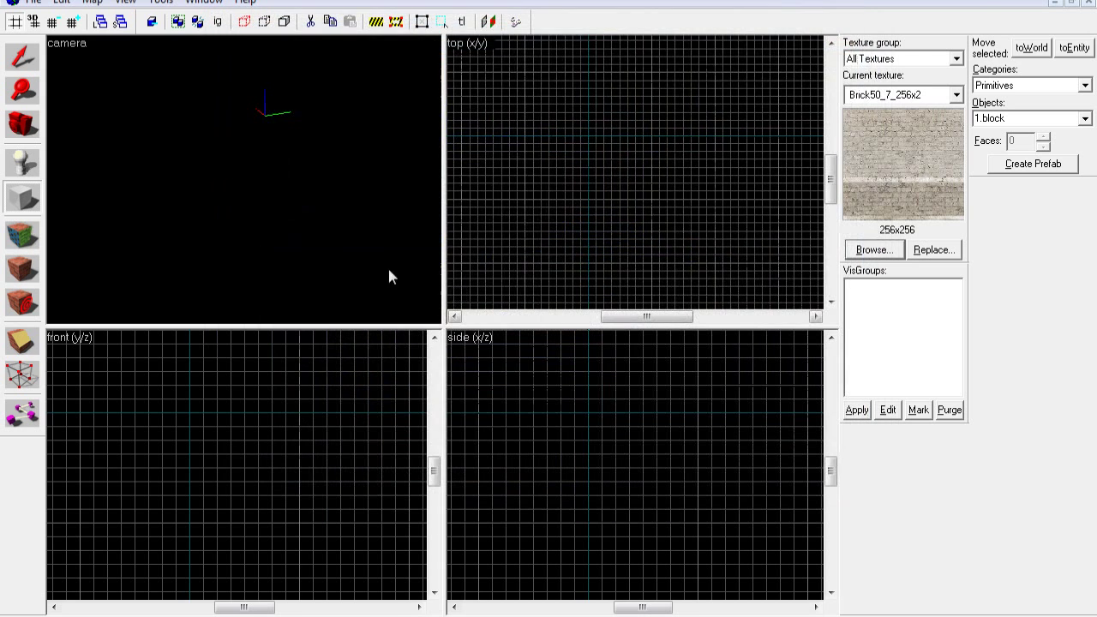
Draw a rectangular block outline around the origin in the top view.
click(12, 206)
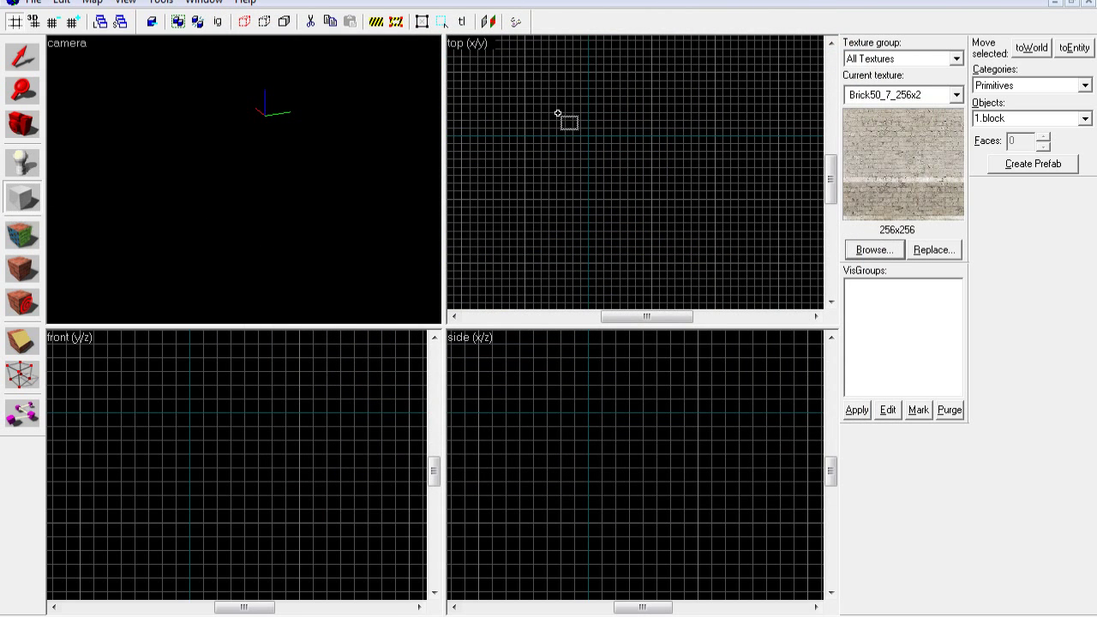
click(544, 103)
drag(544, 104, 643, 183)
scroll(583, 247, down, 3)
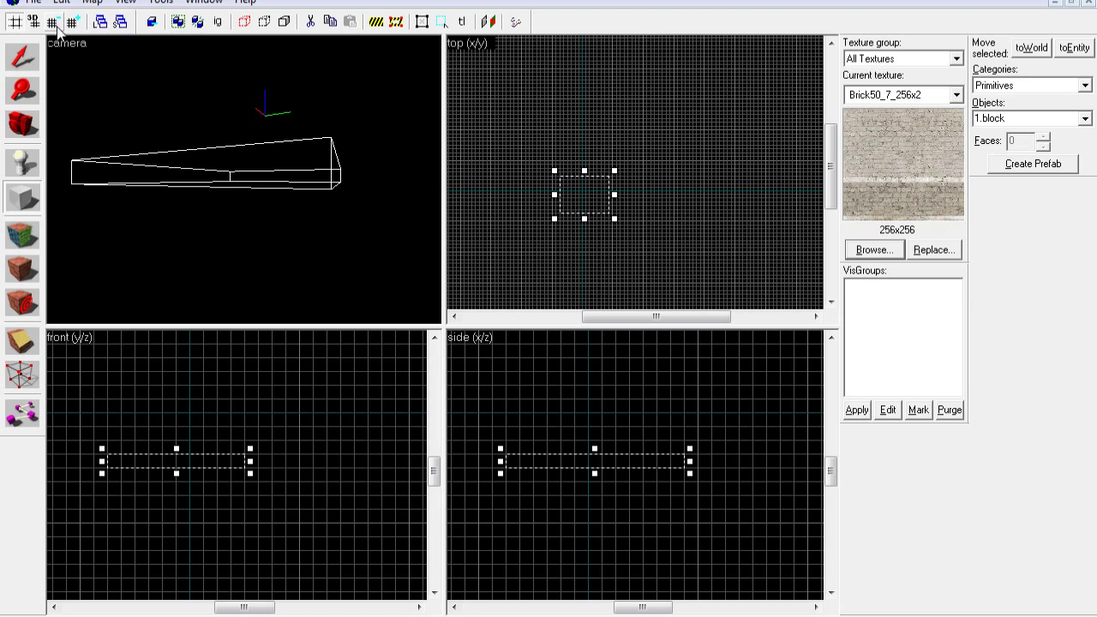
Try a finer grid spacing and try to shift the outline's upper edge slightly in the top view.
click(53, 22)
click(53, 22)
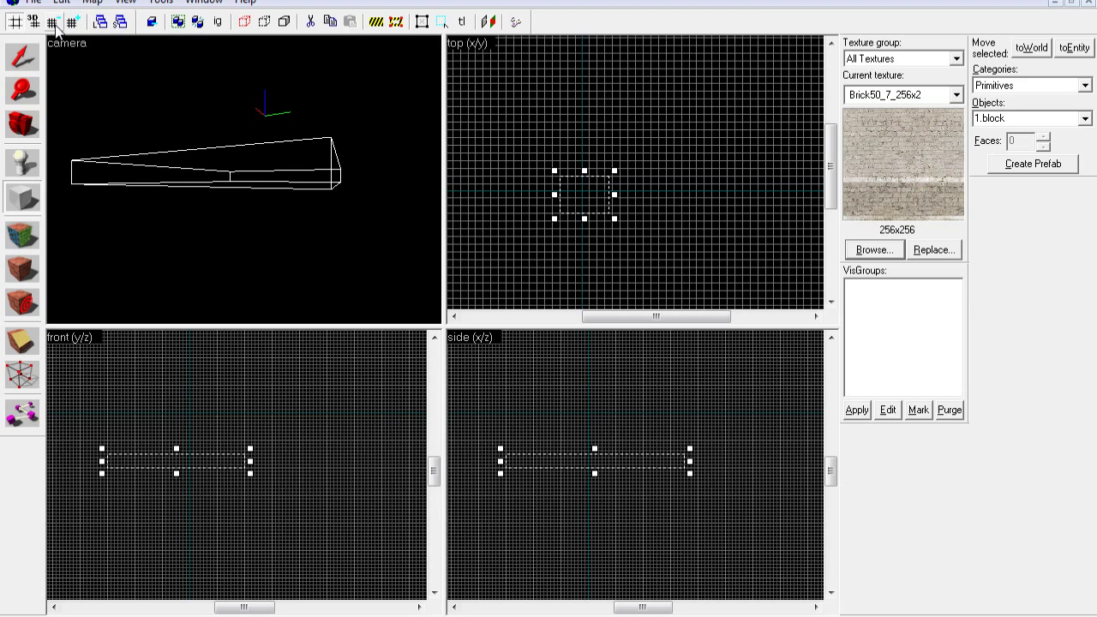
click(53, 22)
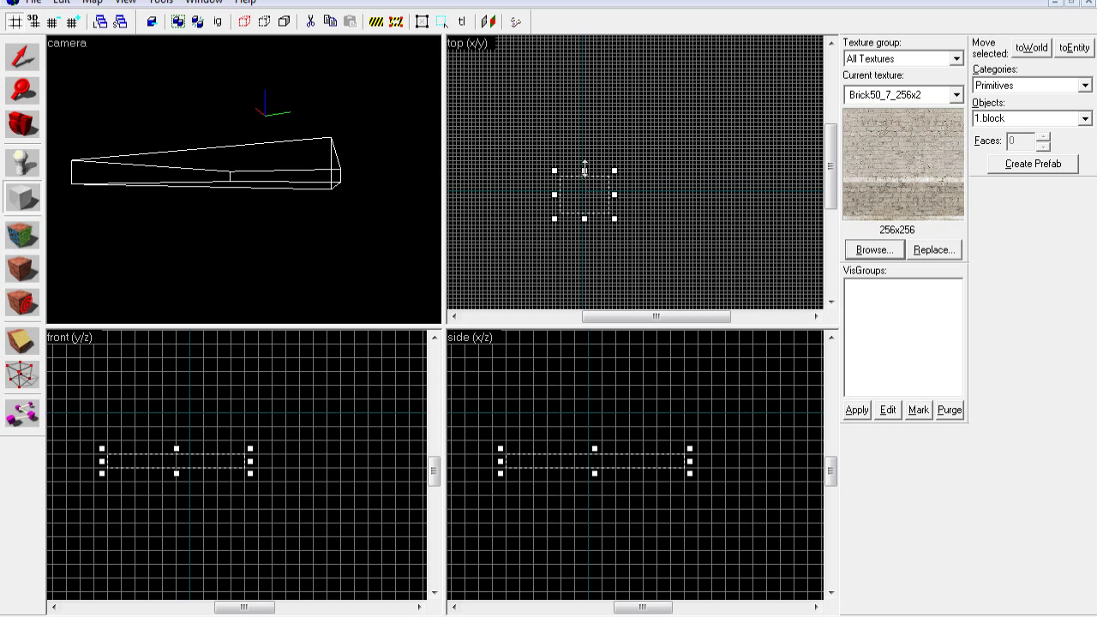
scroll(616, 147, up, 4)
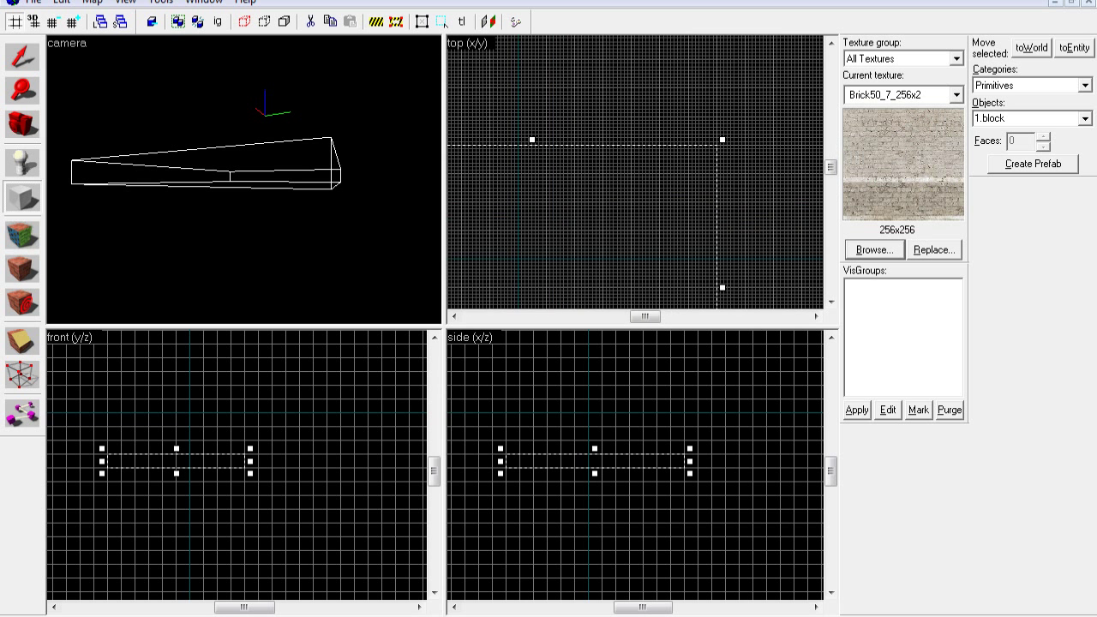
scroll(556, 113, up, 4)
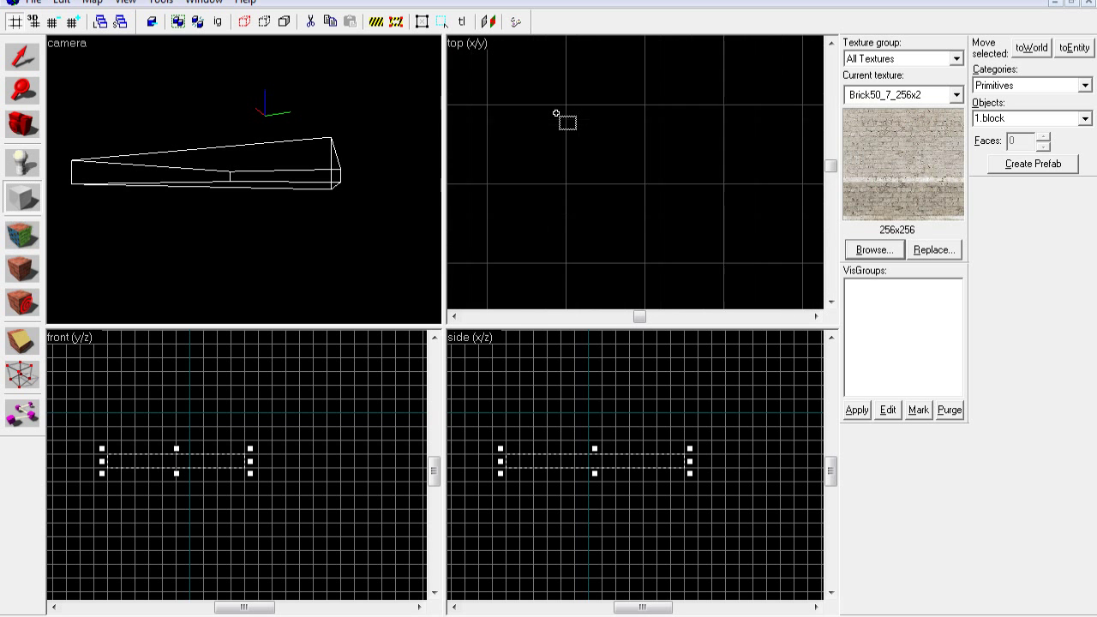
scroll(556, 114, down, 4)
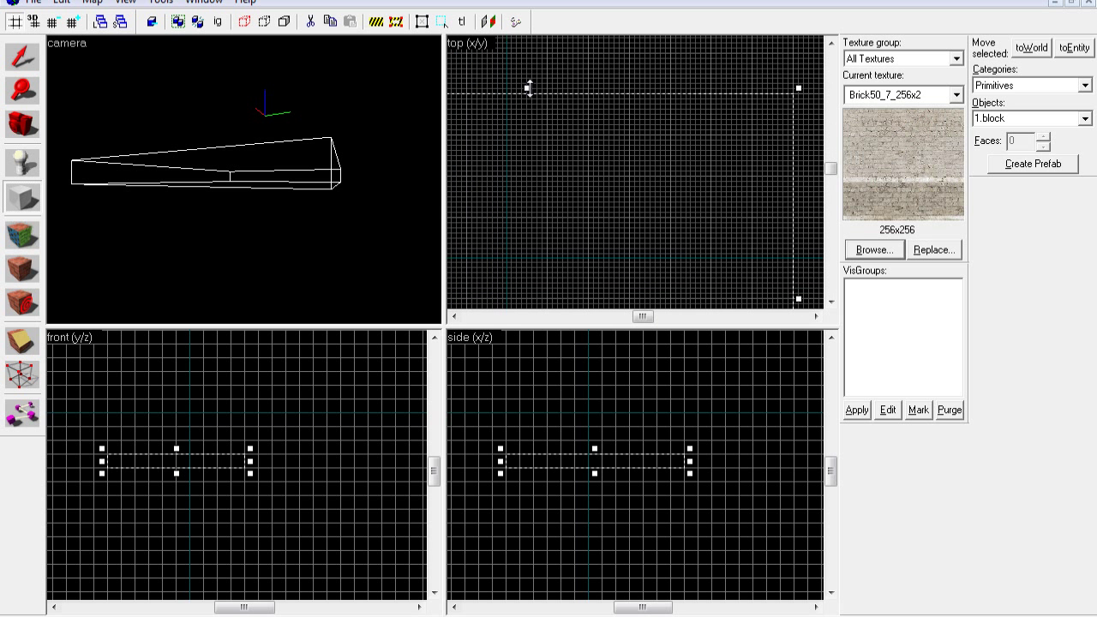
key(Escape)
drag(527, 84, 527, 89)
Try a coarser grid spacing and attempt a small adjustment of the outline's upper edge with it.
click(75, 23)
click(78, 23)
click(78, 23)
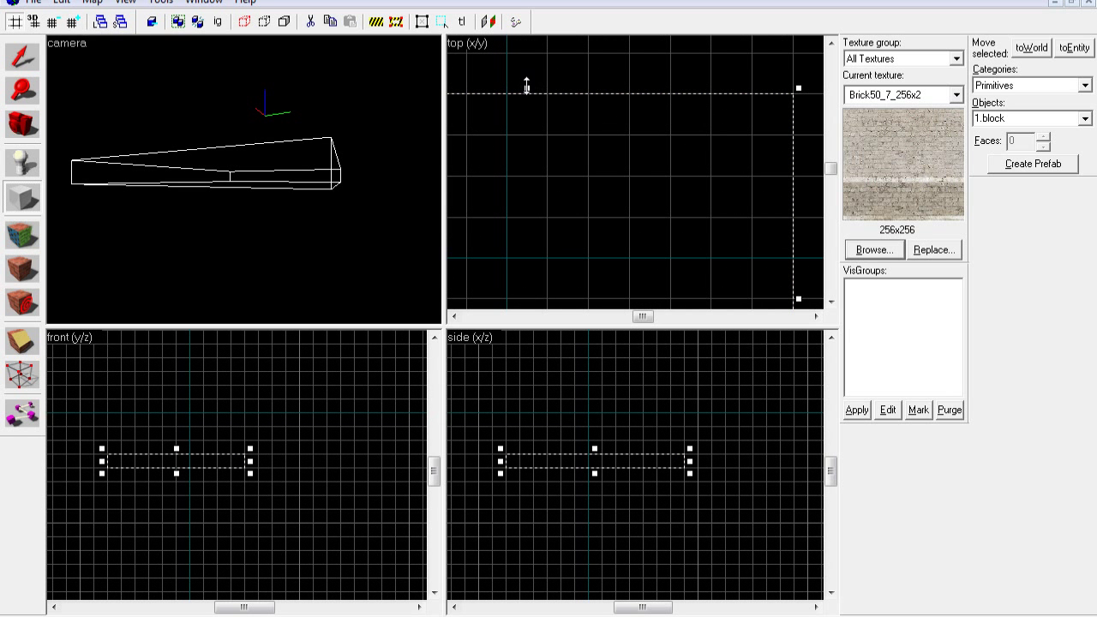
mouse_move(527, 86)
mouse_down()
mouse_move(527, 55)
mouse_move(527, 134)
mouse_move(527, 53)
mouse_move(527, 93)
mouse_up()
scroll(530, 120, down, 4)
scroll(653, 225, down, 5)
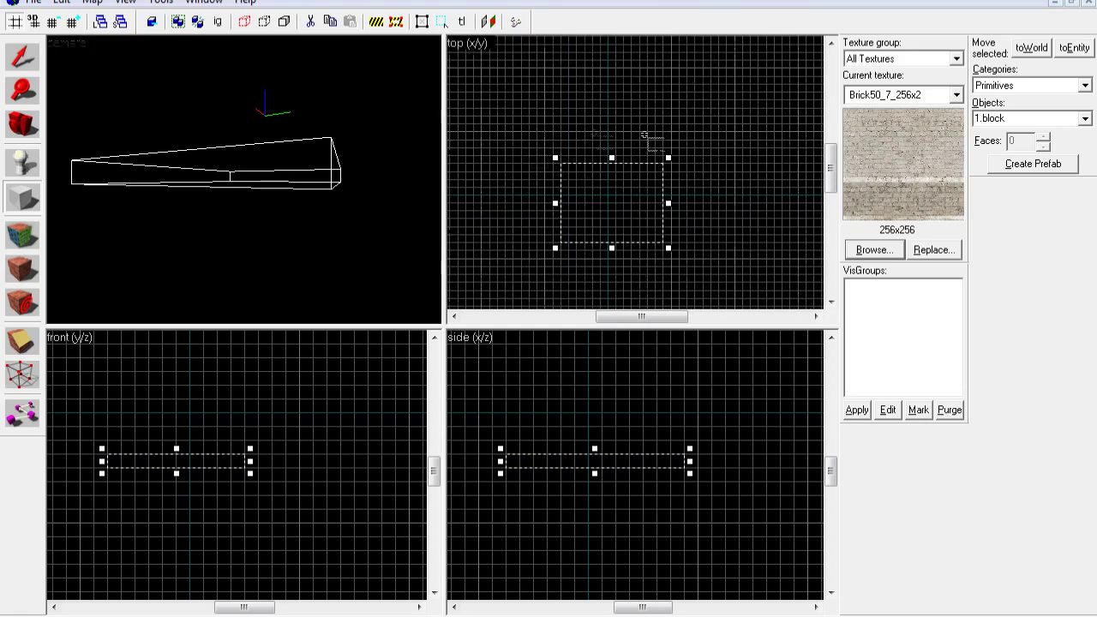
Set a finer grid spacing for the top, front and side views.
click(52, 22)
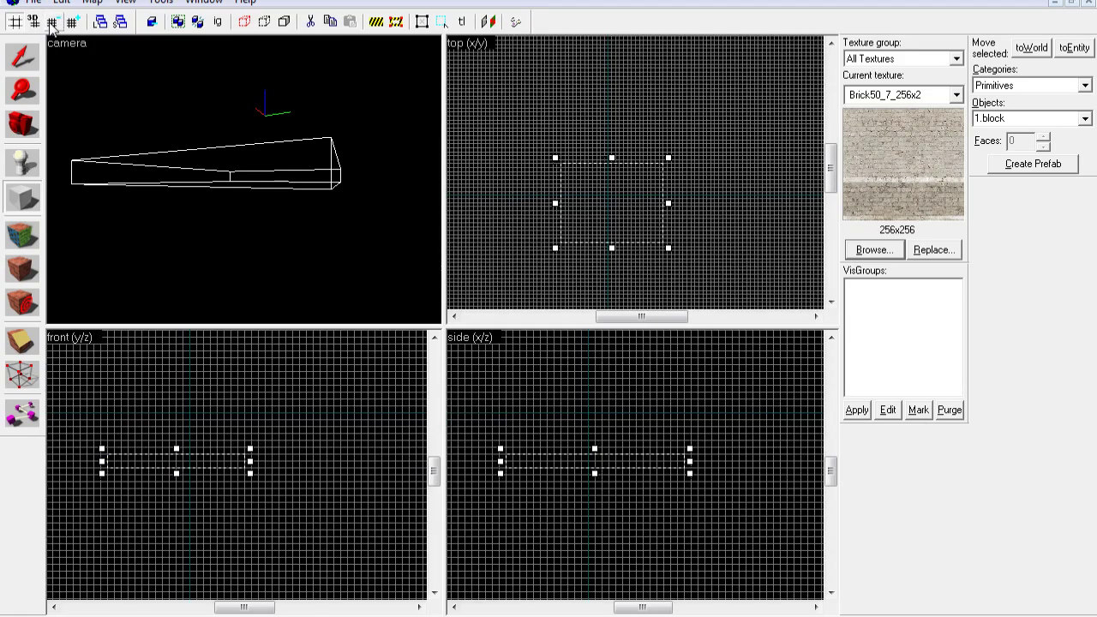
click(52, 22)
click(52, 22)
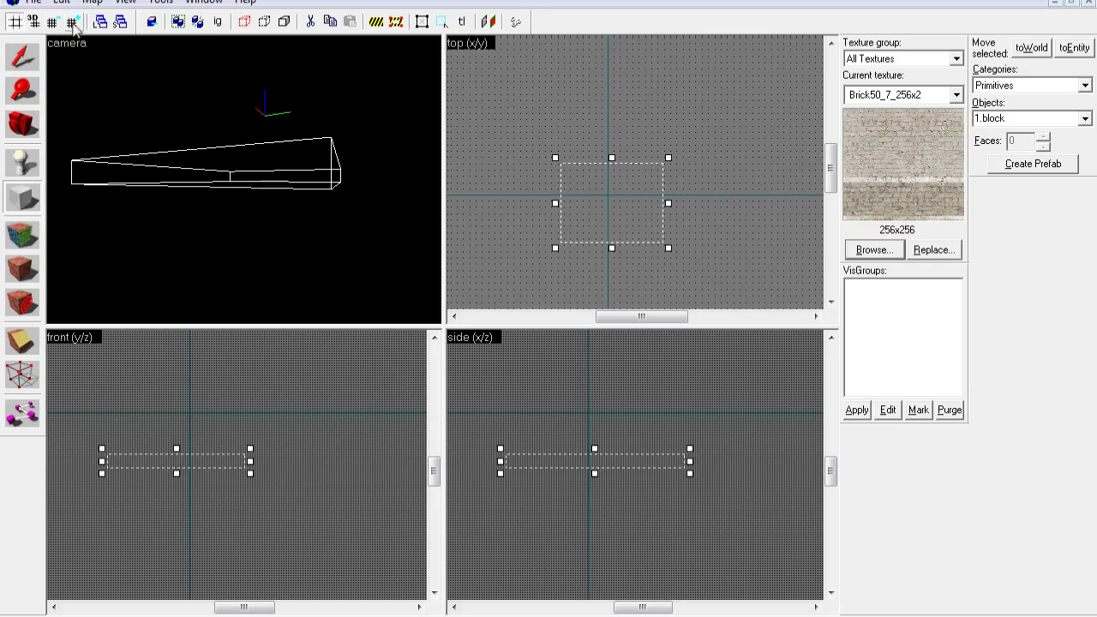
click(72, 22)
Create the brick-textured block from the outline drawn in the top view.
scroll(553, 225, up, 3)
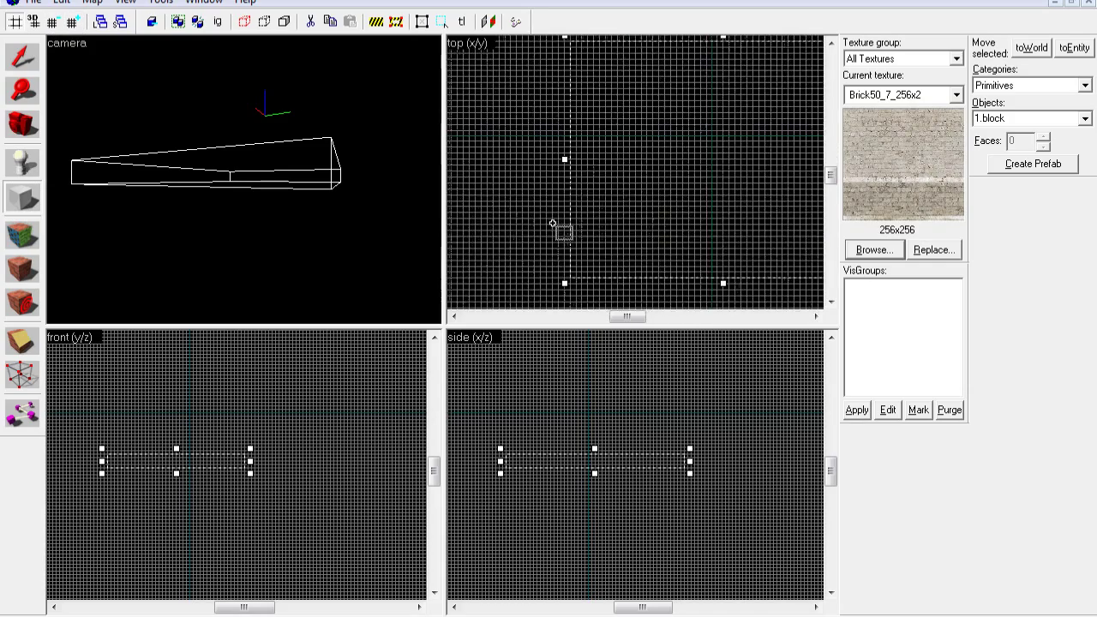
scroll(553, 225, down, 3)
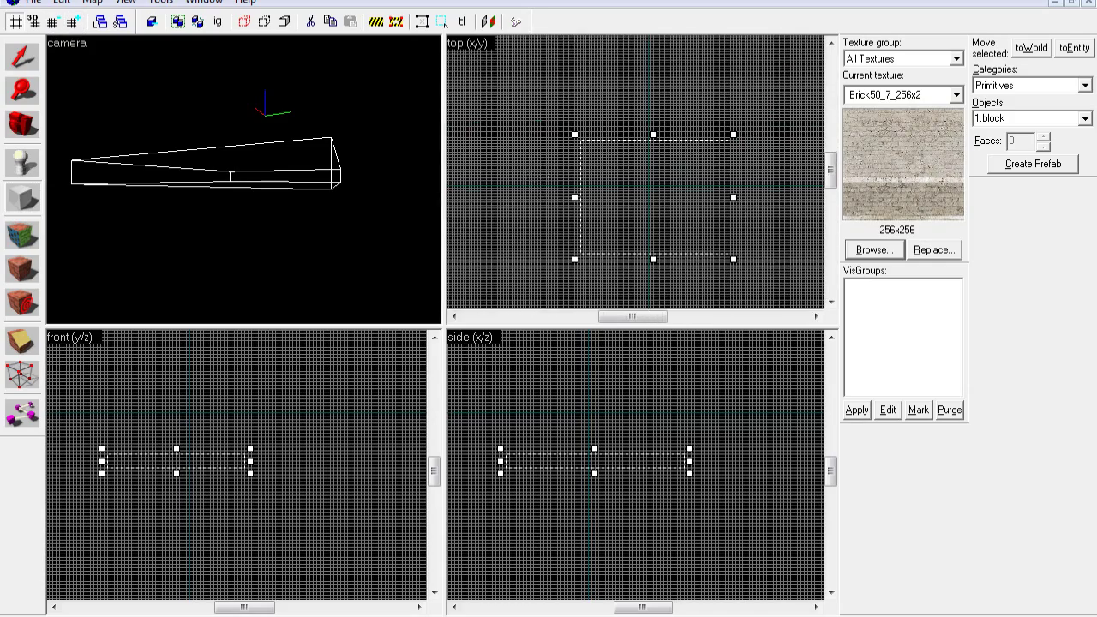
scroll(653, 161, up, 1)
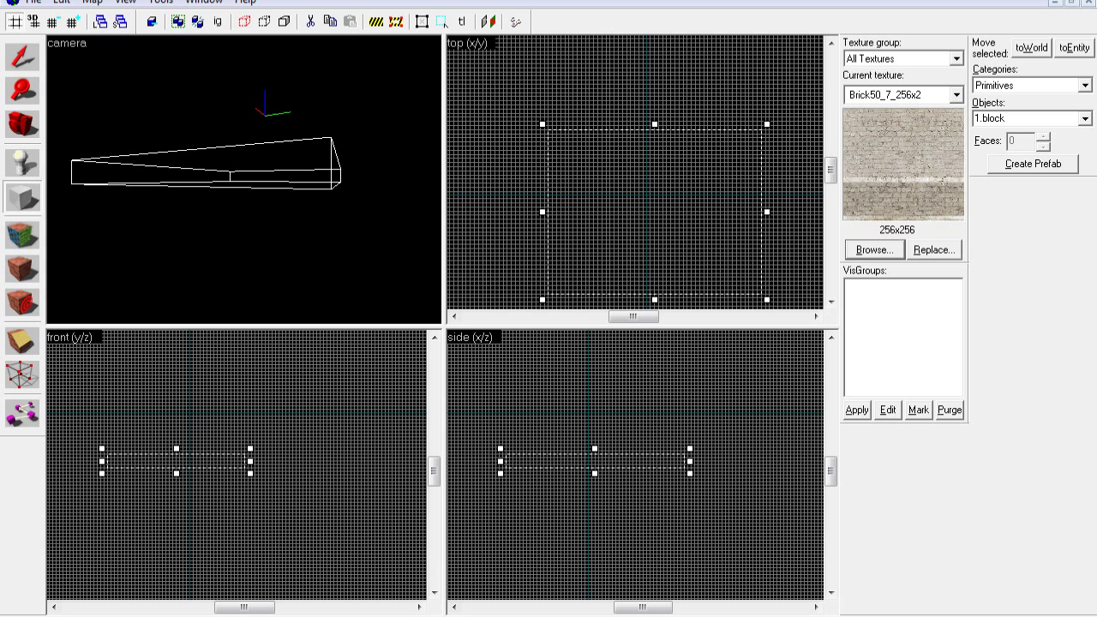
right_click(594, 201)
click(651, 209)
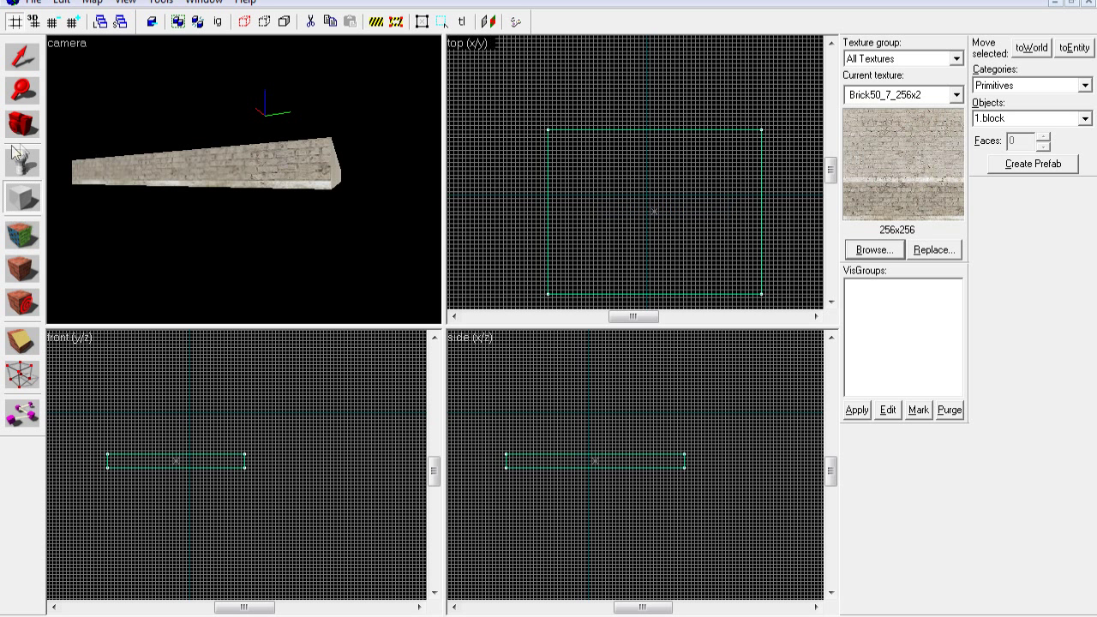
Select the brick block and raise its top face in the side view to make the block taller.
click(21, 126)
drag(244, 179, 245, 177)
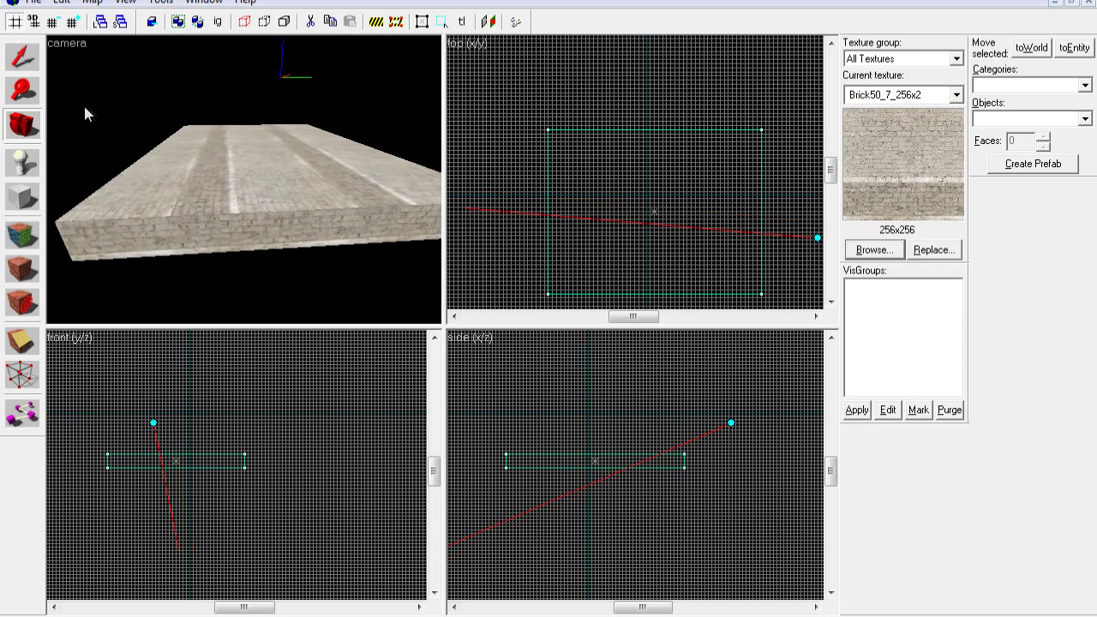
click(24, 58)
click(186, 177)
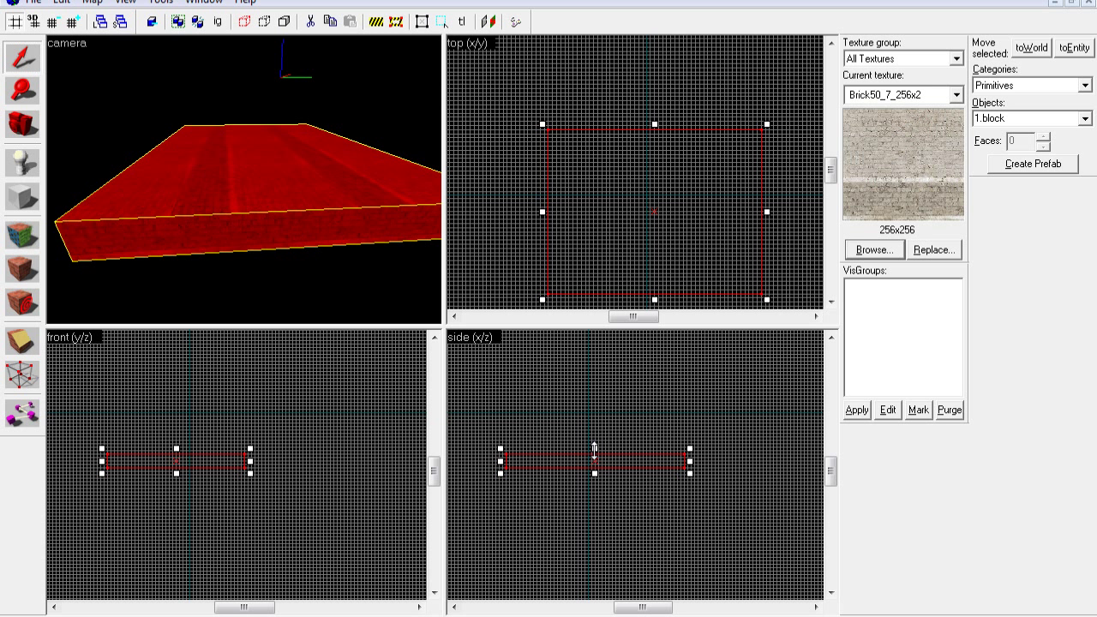
drag(594, 448, 593, 433)
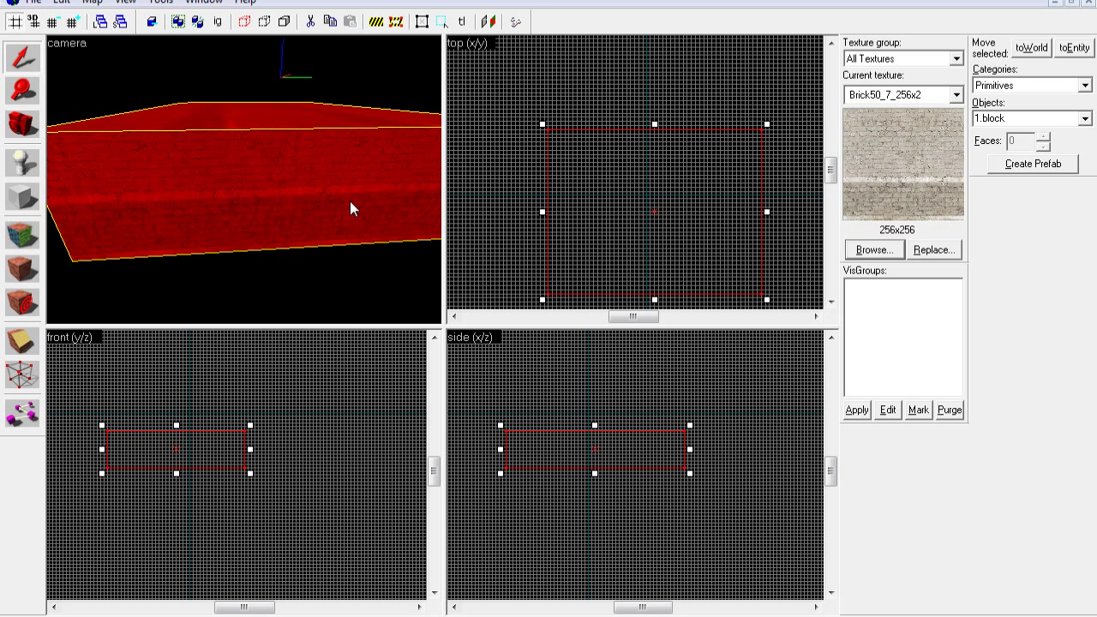
key(Escape)
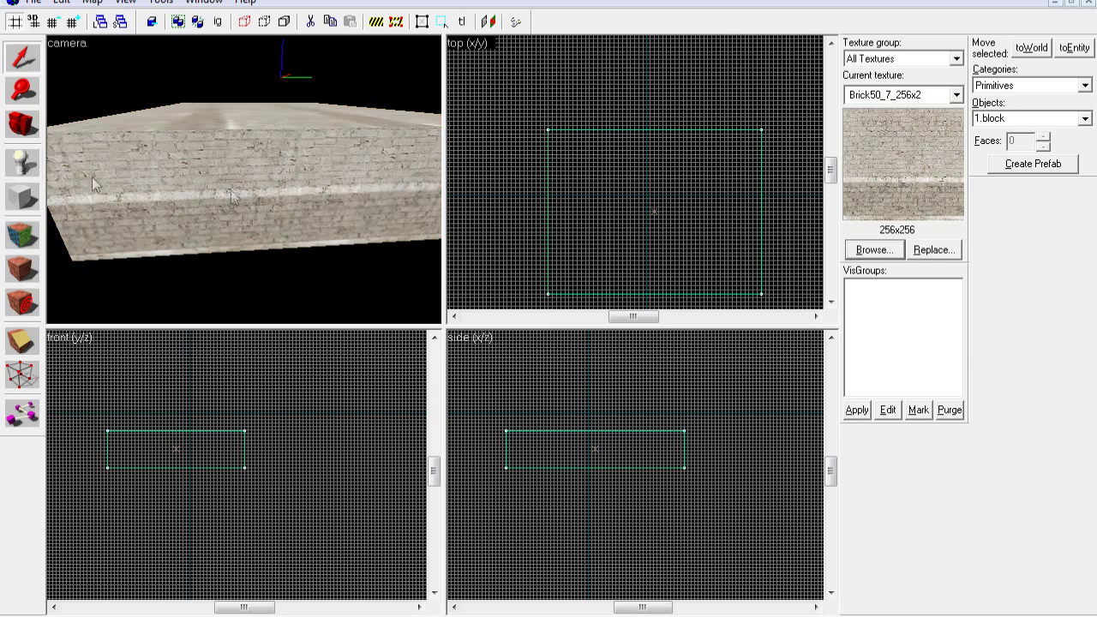
Select the brick block and hollow it out with a wall thickness of 32.
click(31, 129)
drag(244, 180, 245, 180)
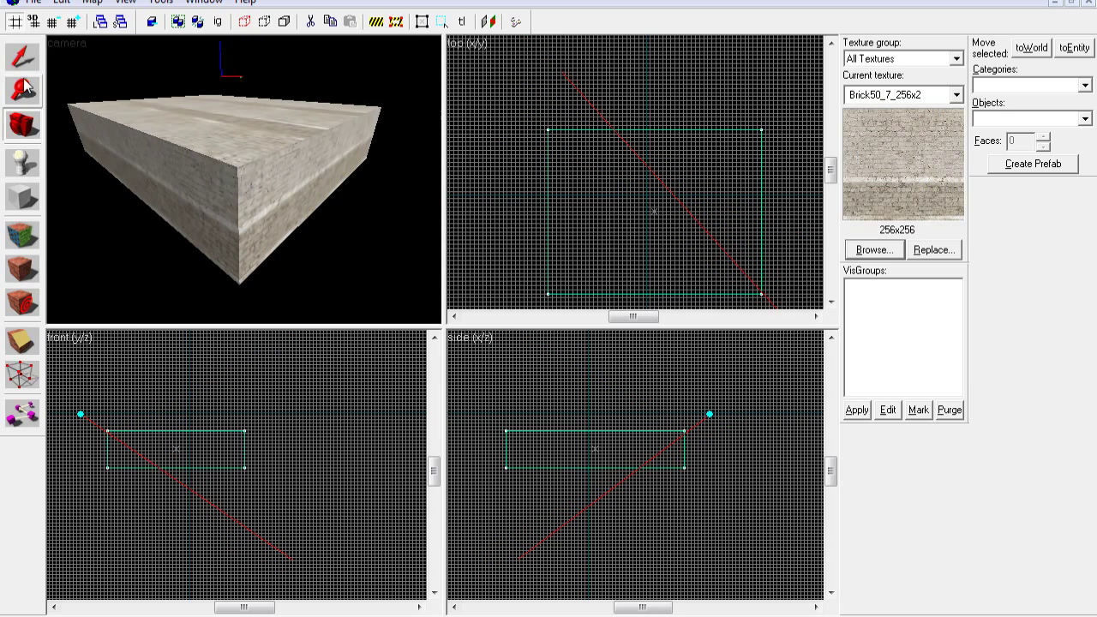
click(22, 56)
click(210, 148)
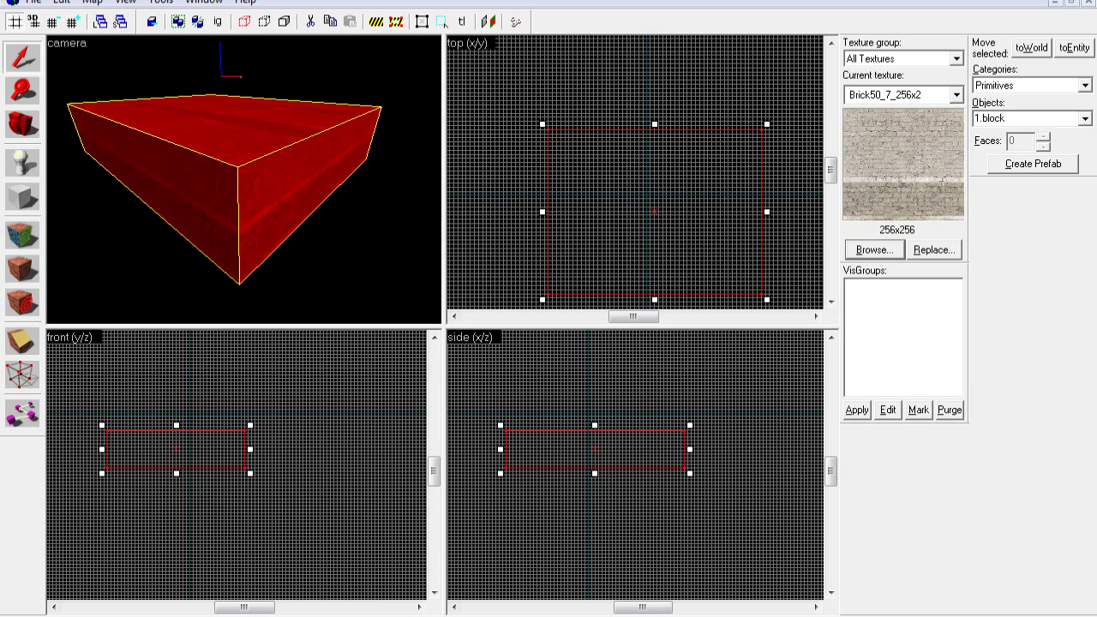
right_click(586, 210)
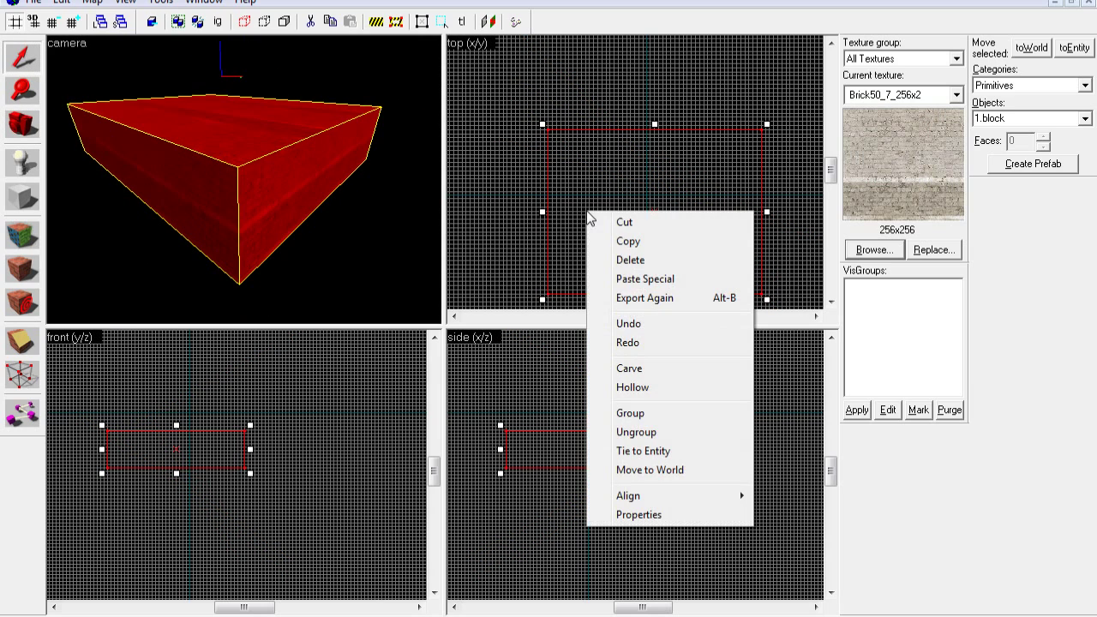
click(631, 387)
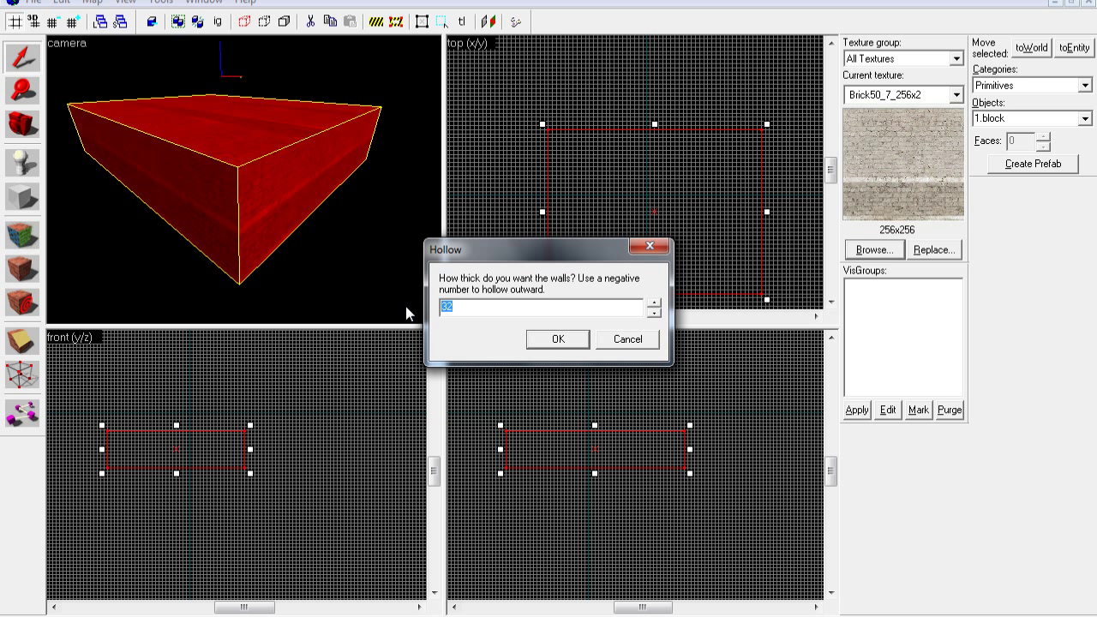
click(557, 340)
Move the camera into the hollowed block and examine the room's interior from several directions.
click(22, 124)
drag(300, 187, 244, 180)
key(w)
key(w)
key(w)
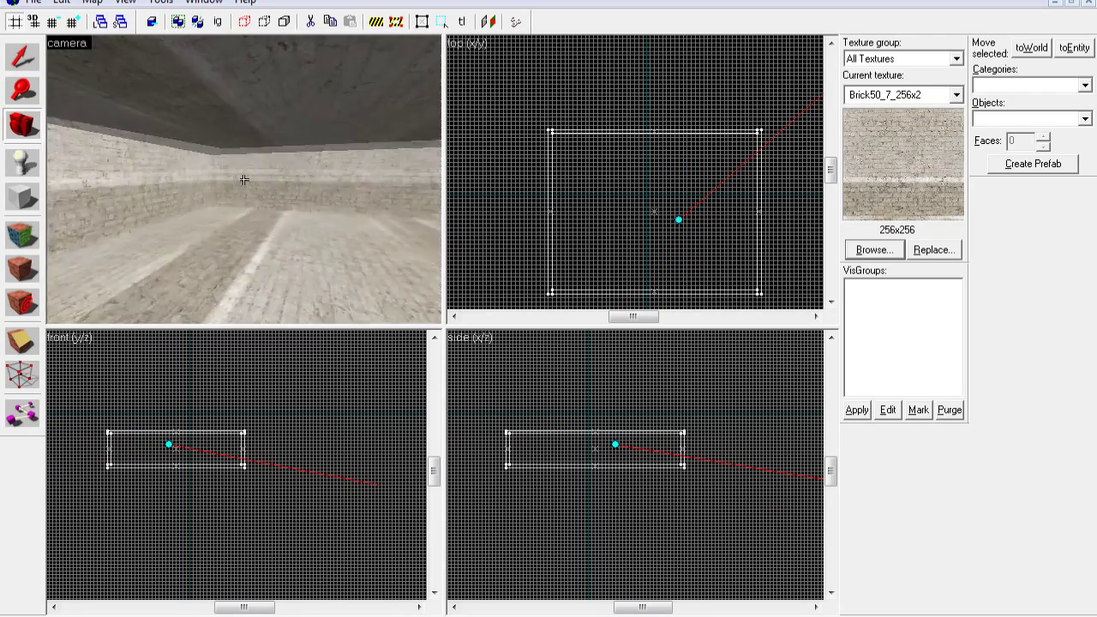
key(w)
key(w)
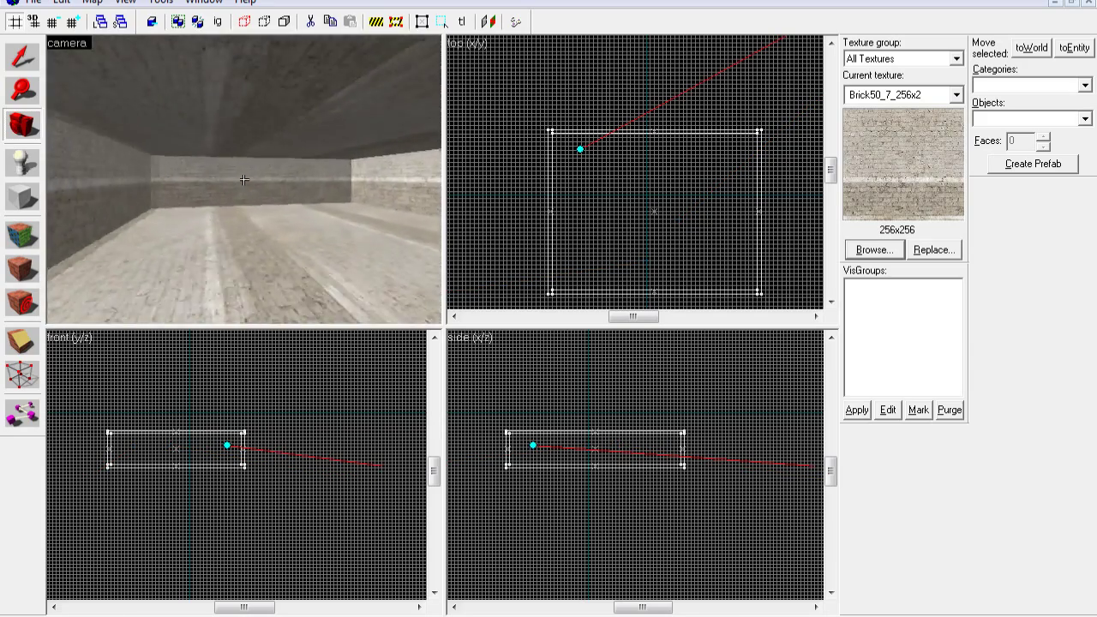
key(w)
key(w)
key(z)
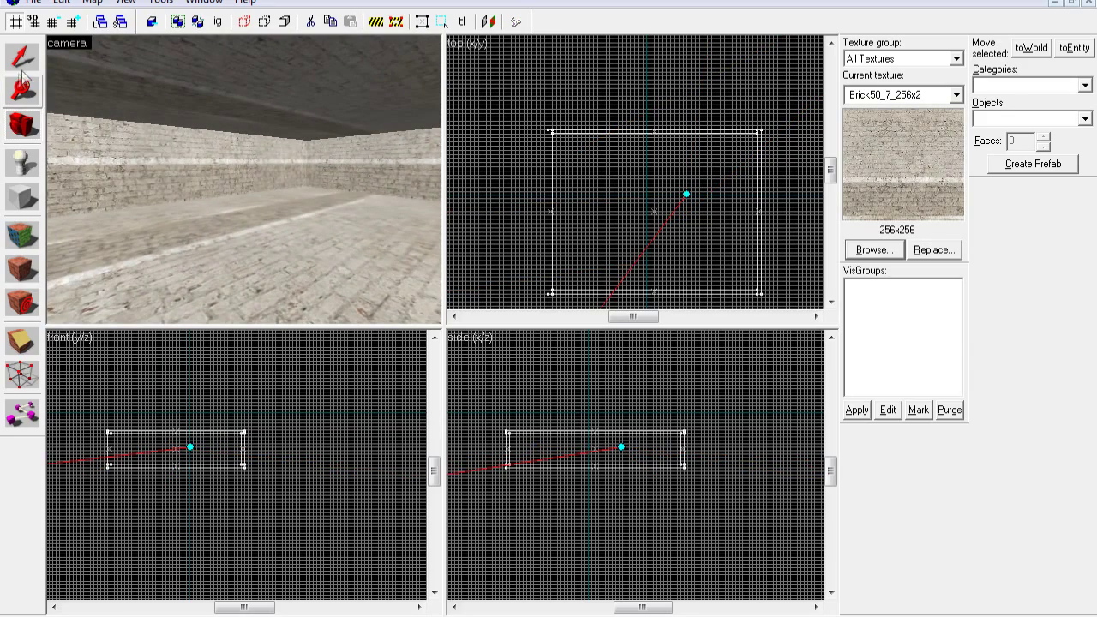
Ungroup the hollowed room into separate walls, floor and ceiling, and clear the selection.
click(22, 57)
click(276, 220)
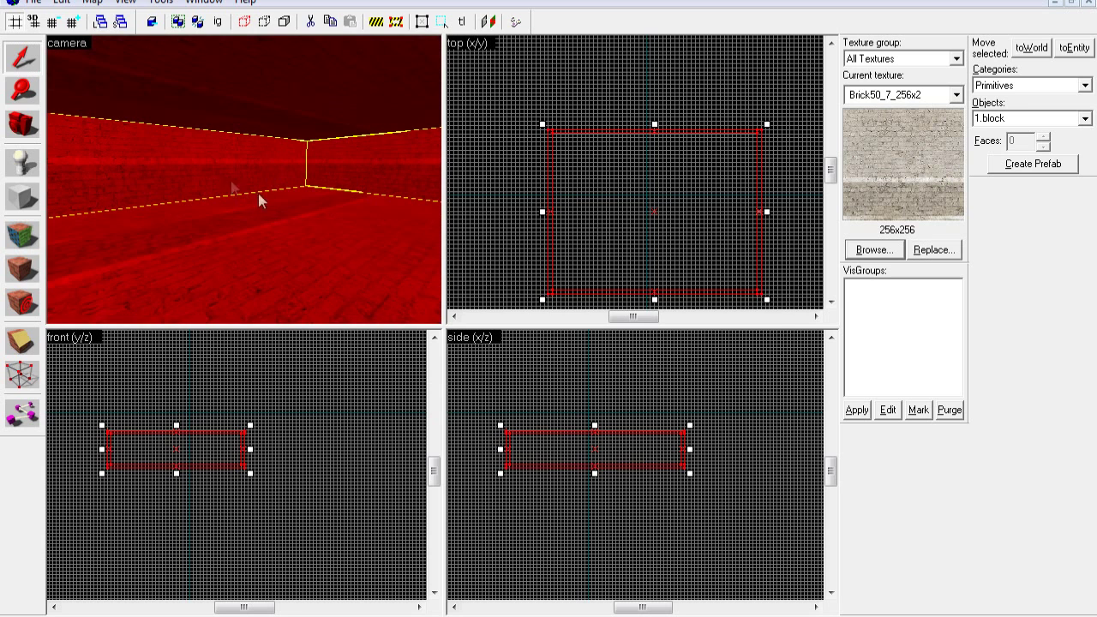
right_click(610, 215)
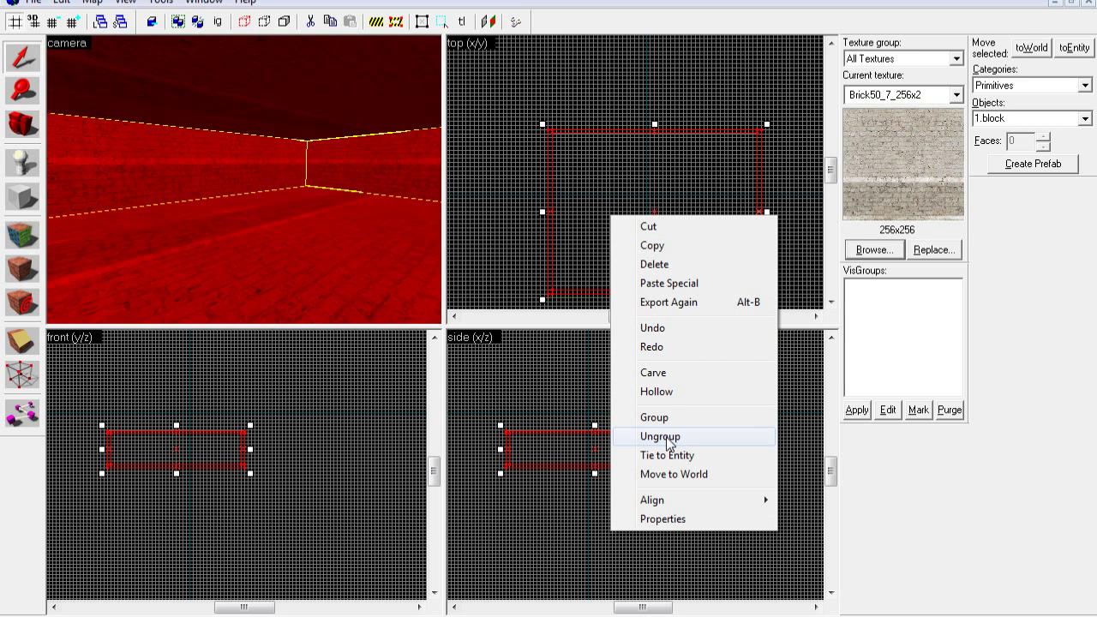
click(666, 436)
click(503, 152)
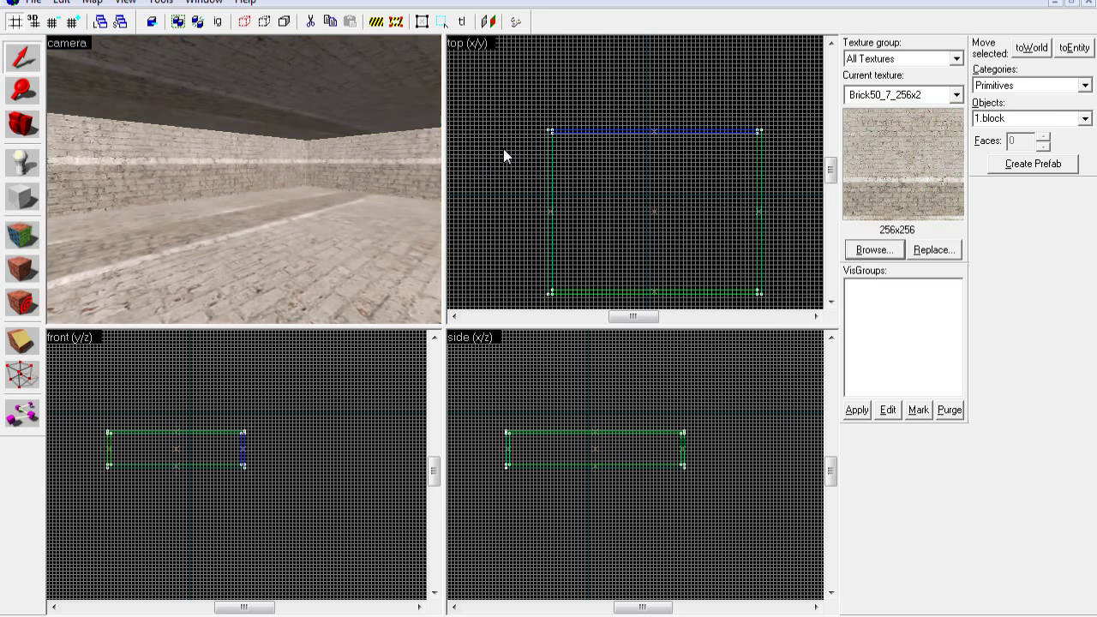
Check that the room's floor, walls and ceiling can each be selected individually in the camera view.
click(22, 126)
drag(142, 162, 245, 180)
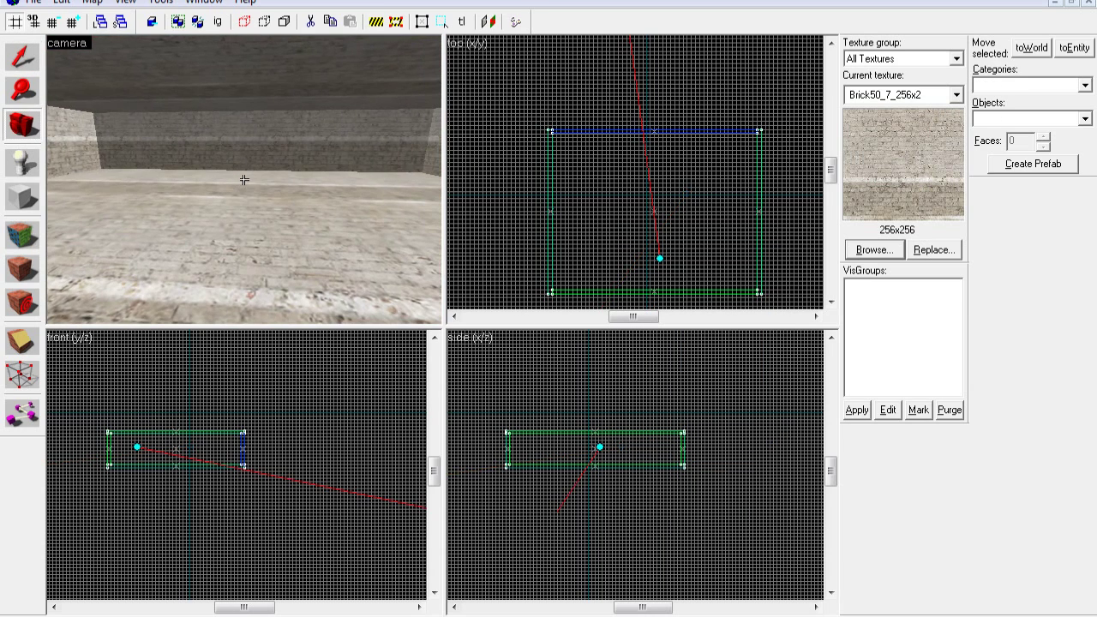
click(22, 58)
click(190, 205)
click(229, 160)
click(271, 91)
click(296, 216)
click(219, 158)
click(82, 154)
click(197, 143)
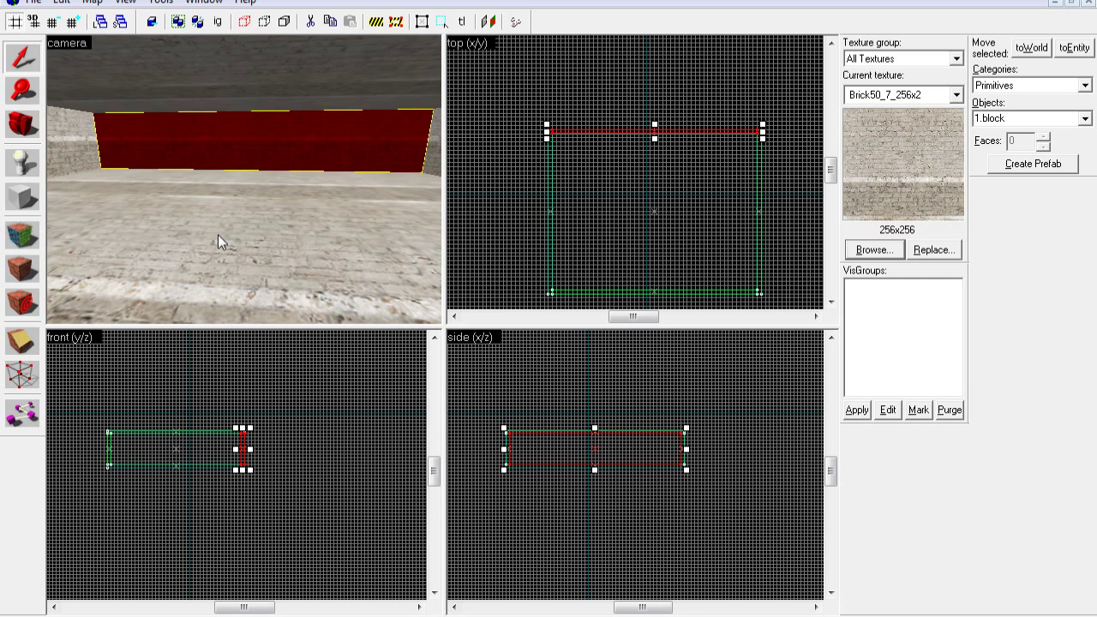
Select the room's floor and apply the camo_ground02 texture to it.
click(210, 225)
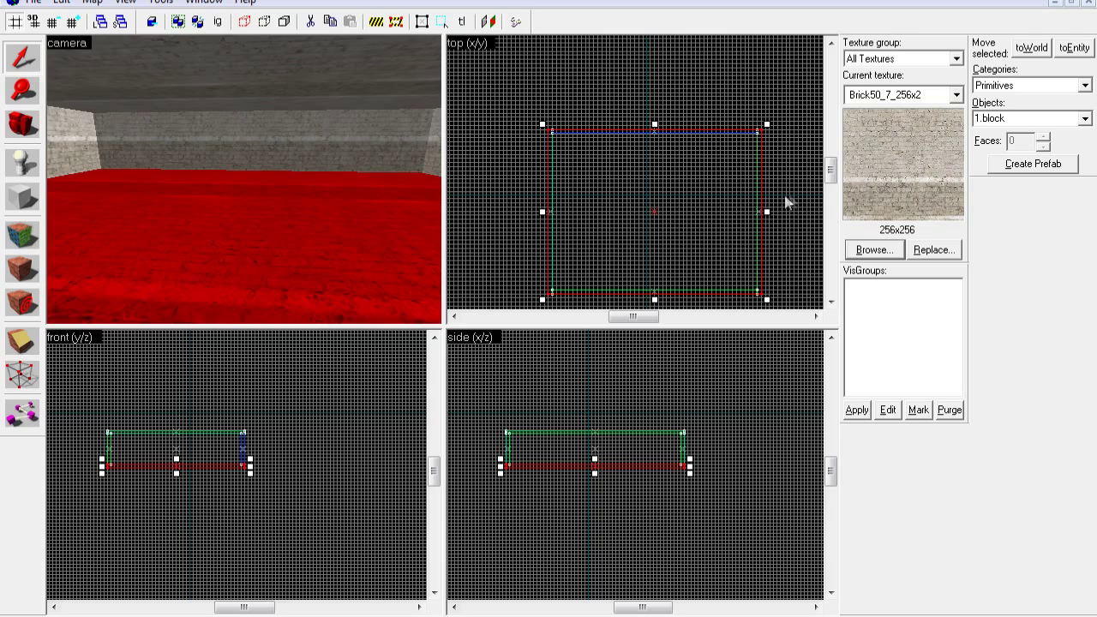
click(874, 251)
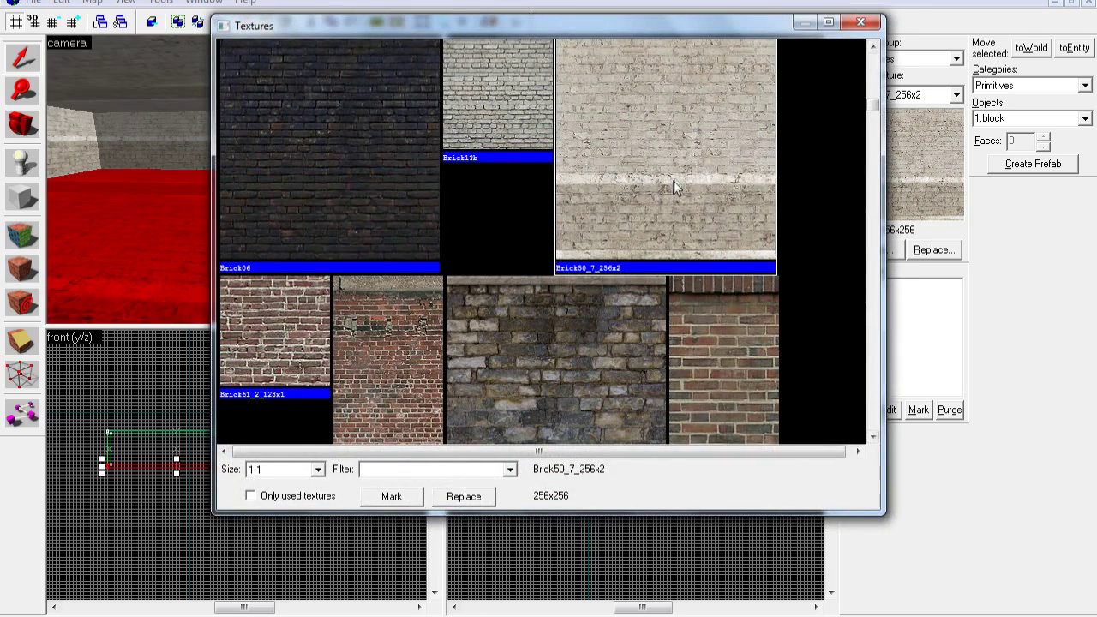
drag(874, 104, 874, 112)
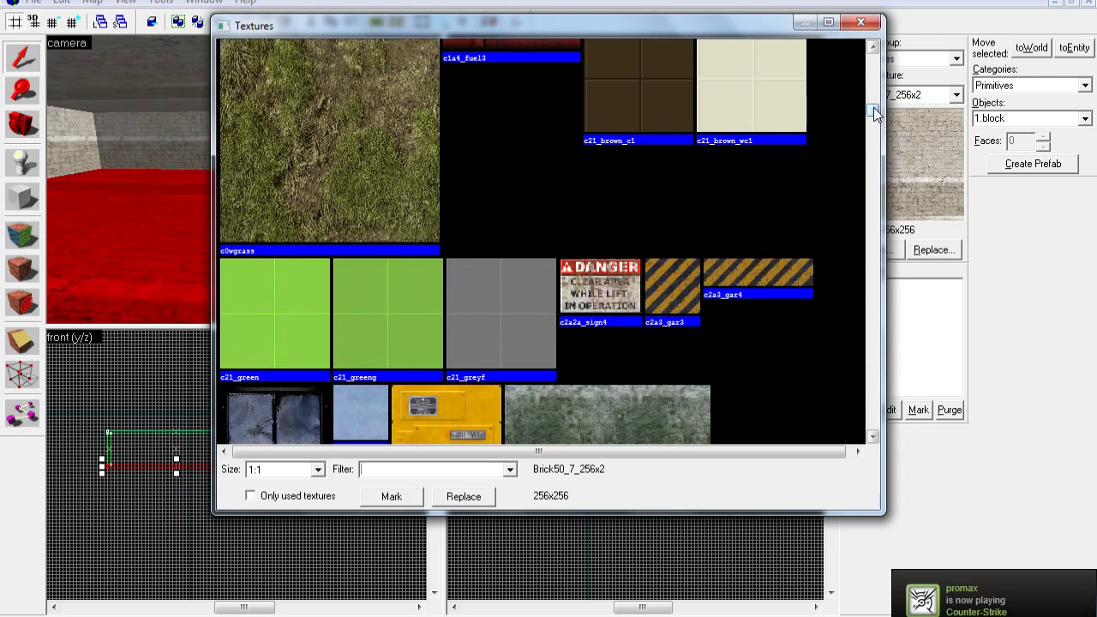
drag(873, 107, 873, 125)
click(382, 271)
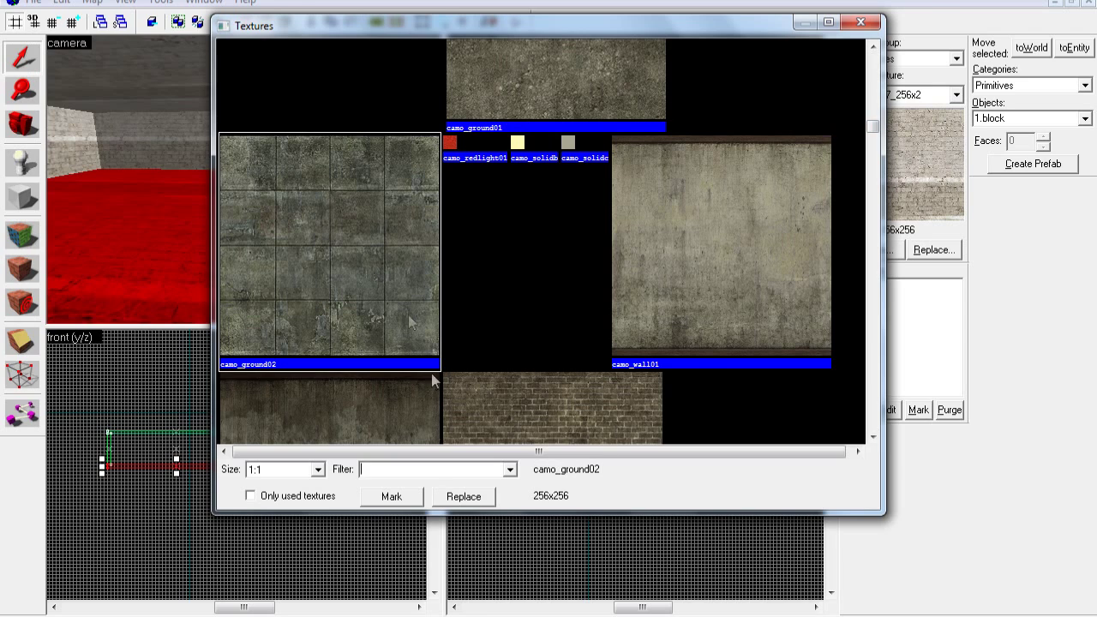
double_click(315, 300)
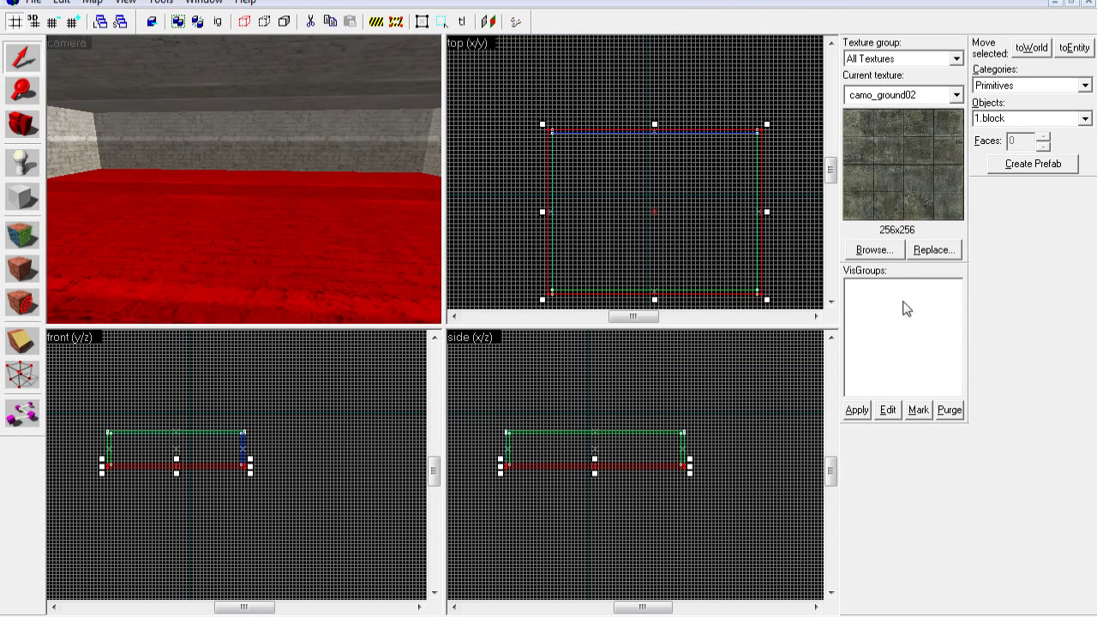
click(24, 268)
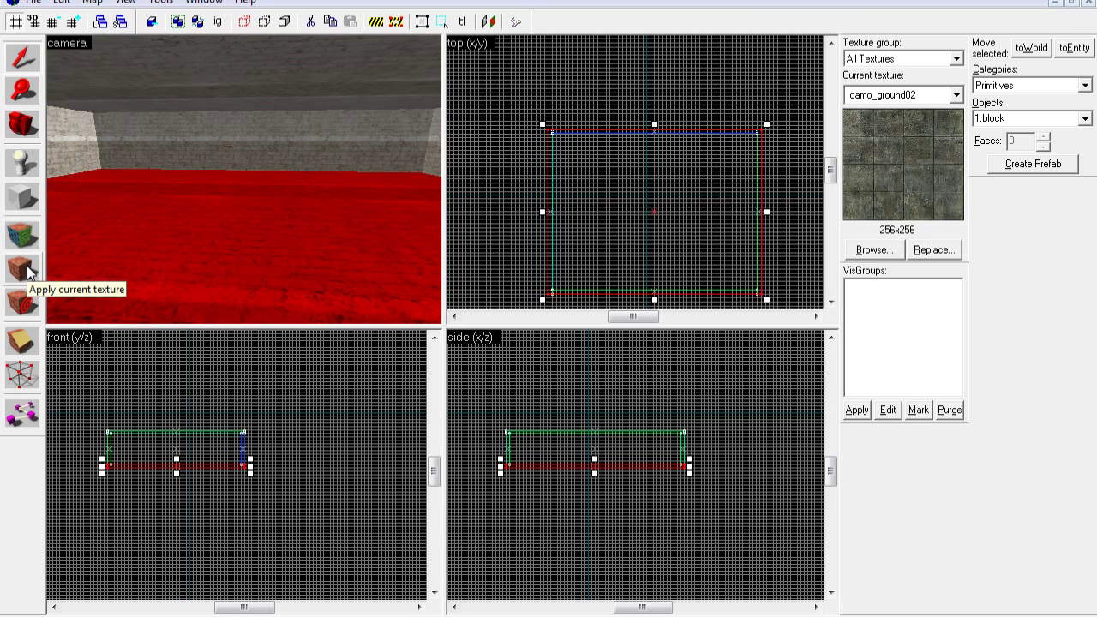
click(28, 269)
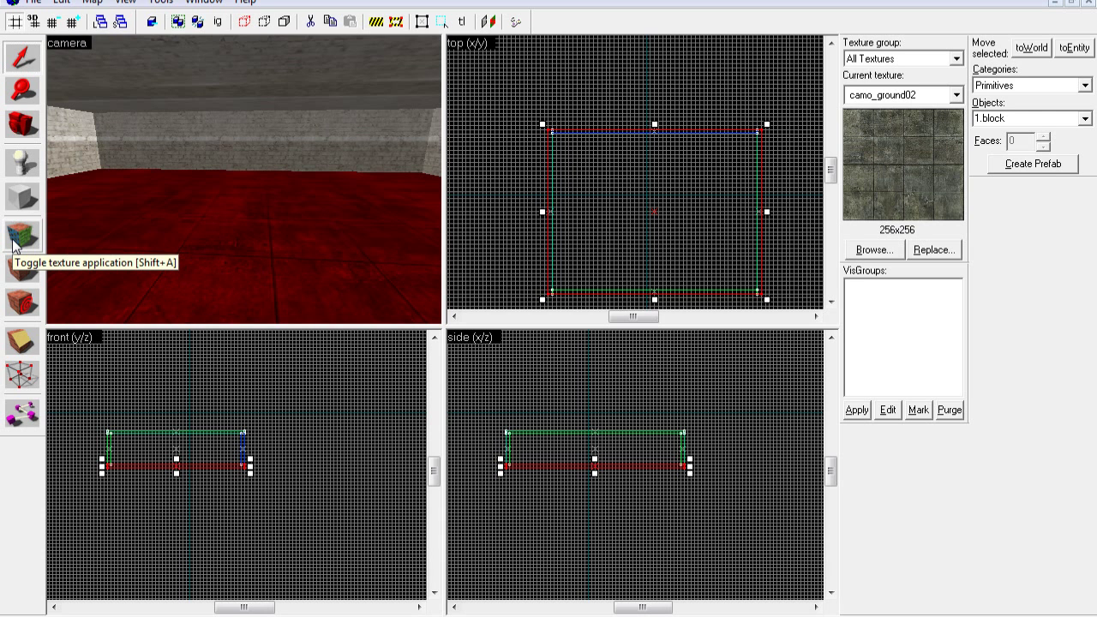
View the texture settings in the face properties, and close them without changing anything.
click(17, 240)
drag(328, 233, 373, 84)
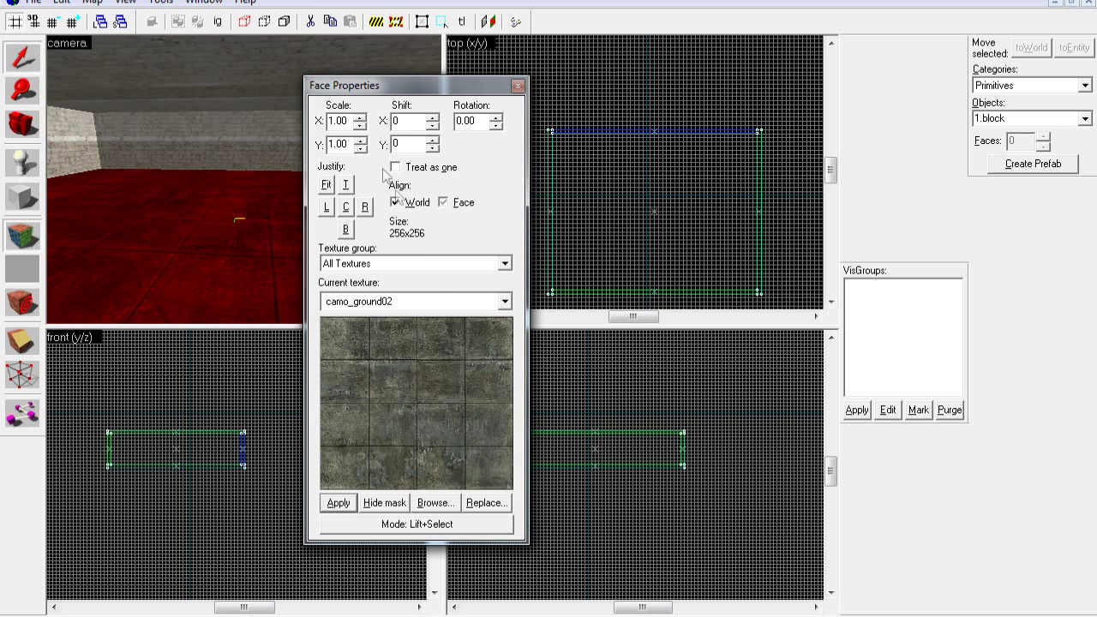
click(517, 87)
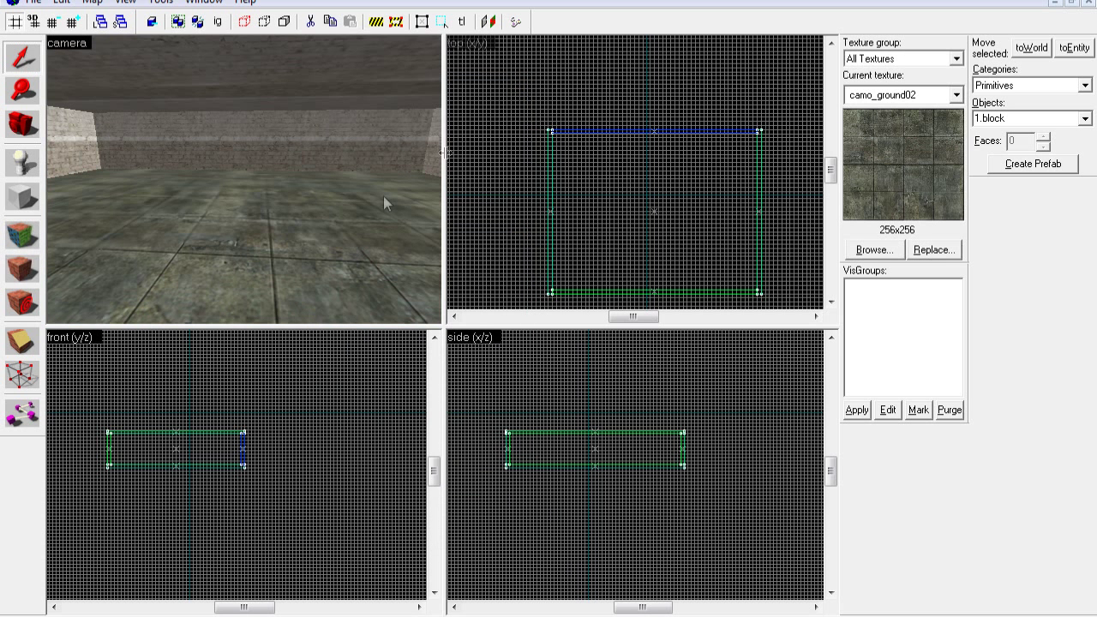
Select the room's ceiling, apply the cement3_1 texture to it and clear the selection.
click(28, 132)
drag(243, 179, 243, 179)
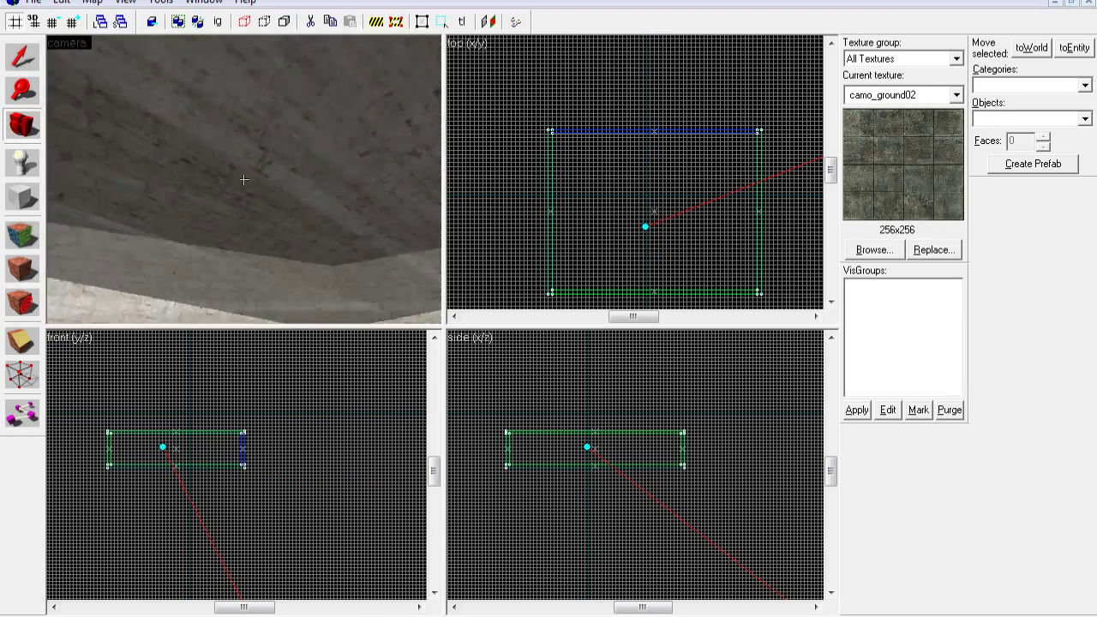
key(z)
click(38, 53)
click(290, 199)
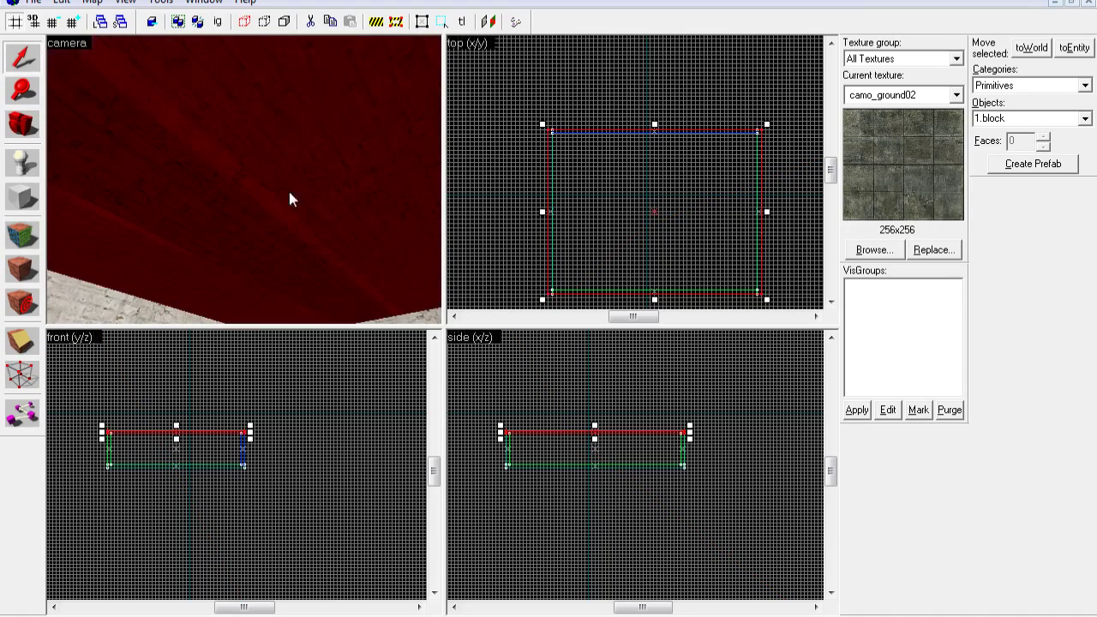
click(873, 250)
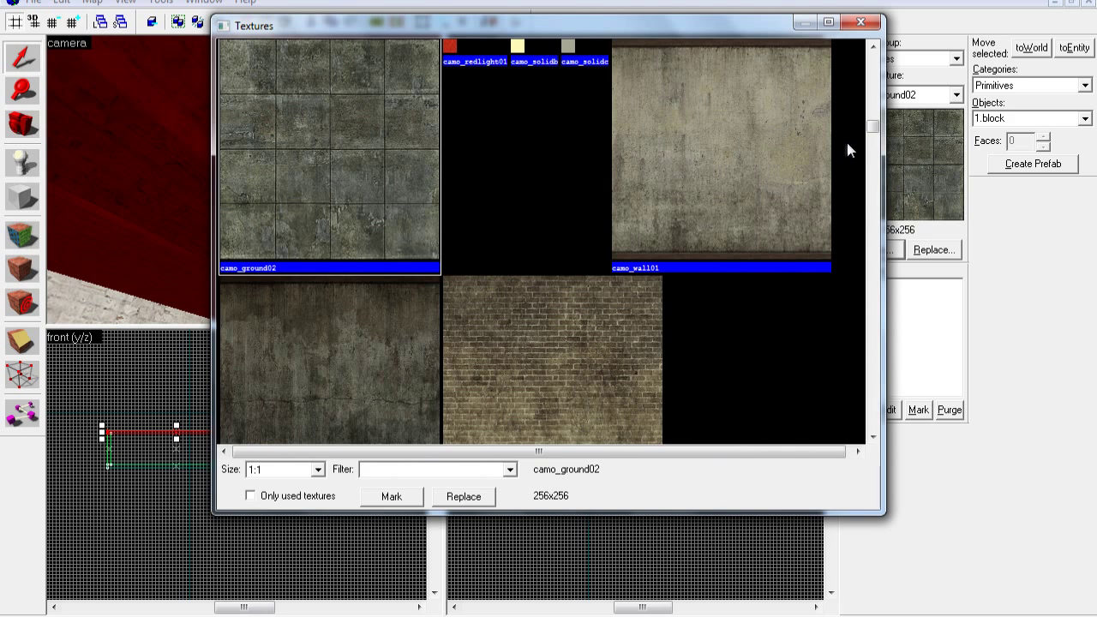
drag(871, 125, 867, 133)
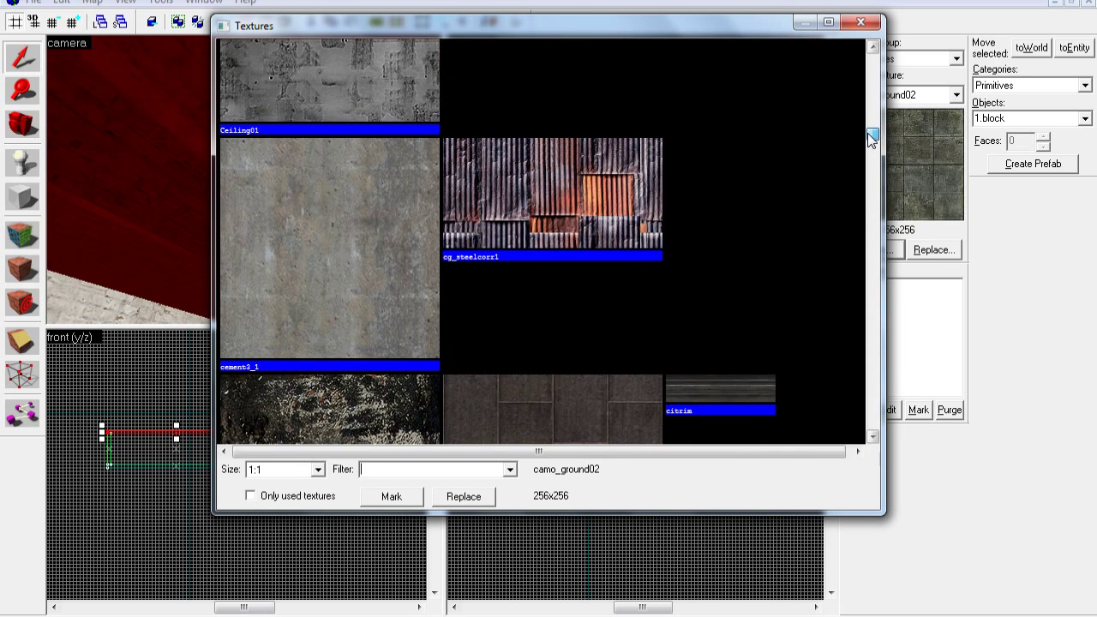
double_click(285, 221)
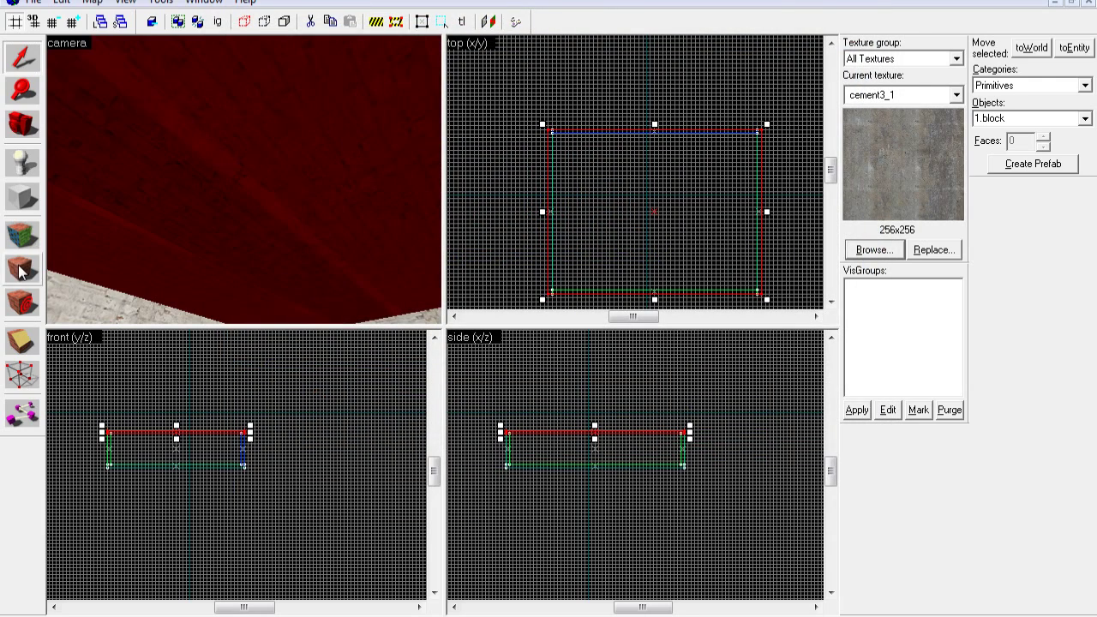
click(494, 189)
Filter the available textures by "box" and choose the wooden crate texture afbox21 as the current texture.
click(22, 124)
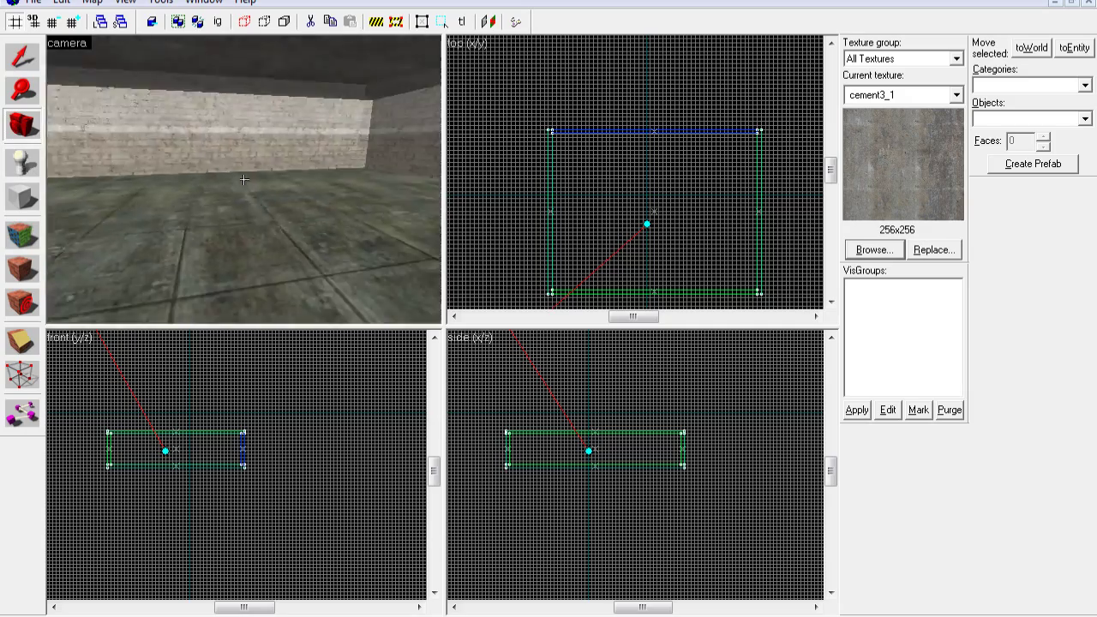
drag(244, 179, 243, 180)
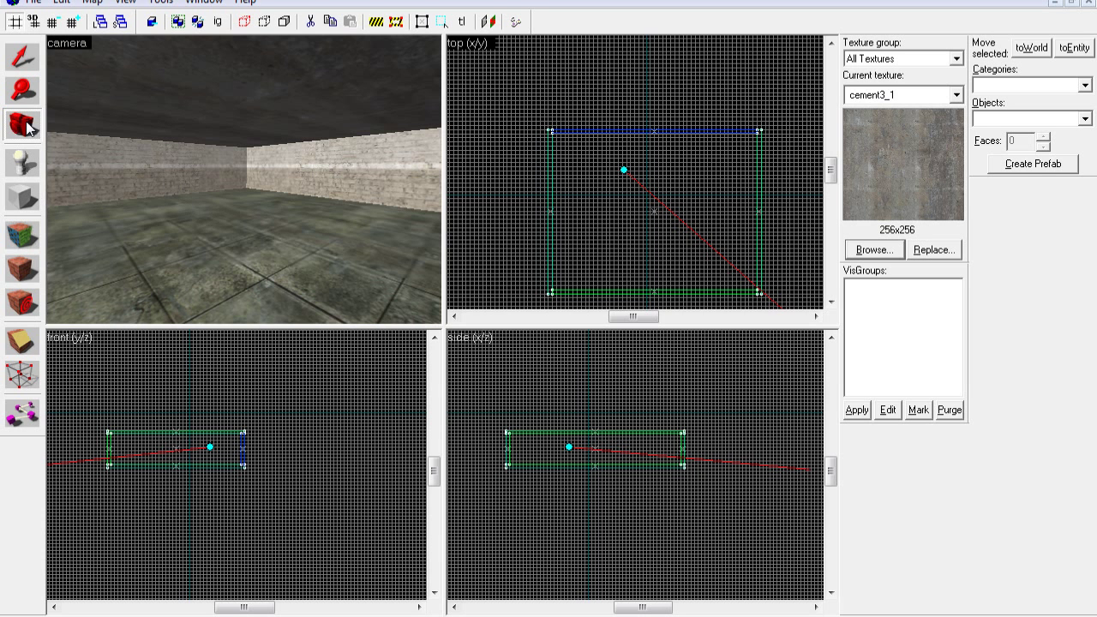
drag(206, 182, 244, 180)
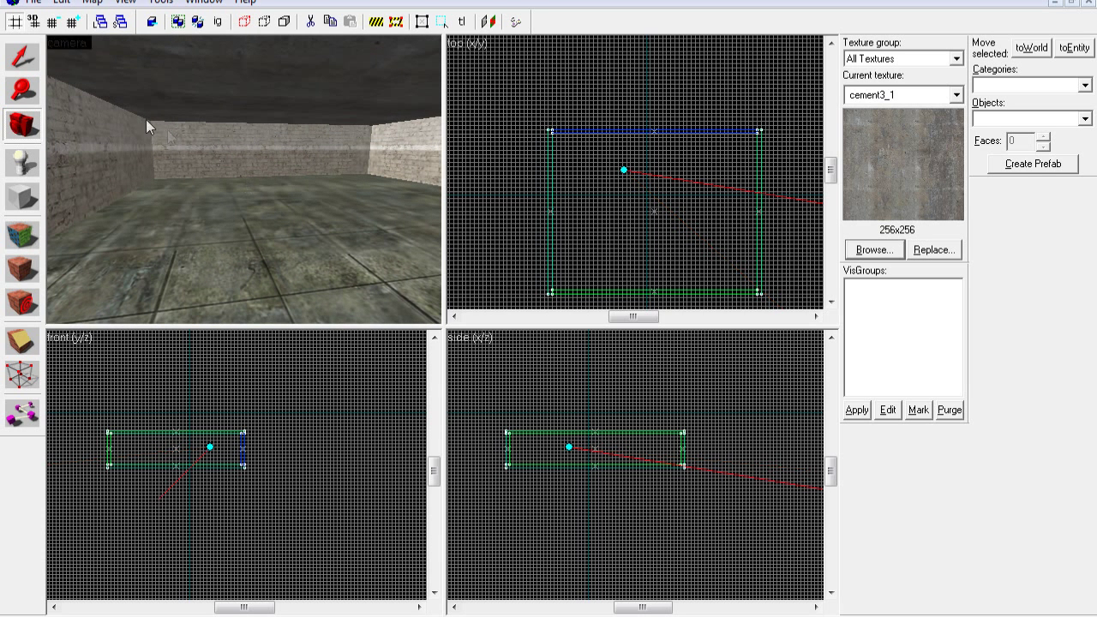
click(22, 57)
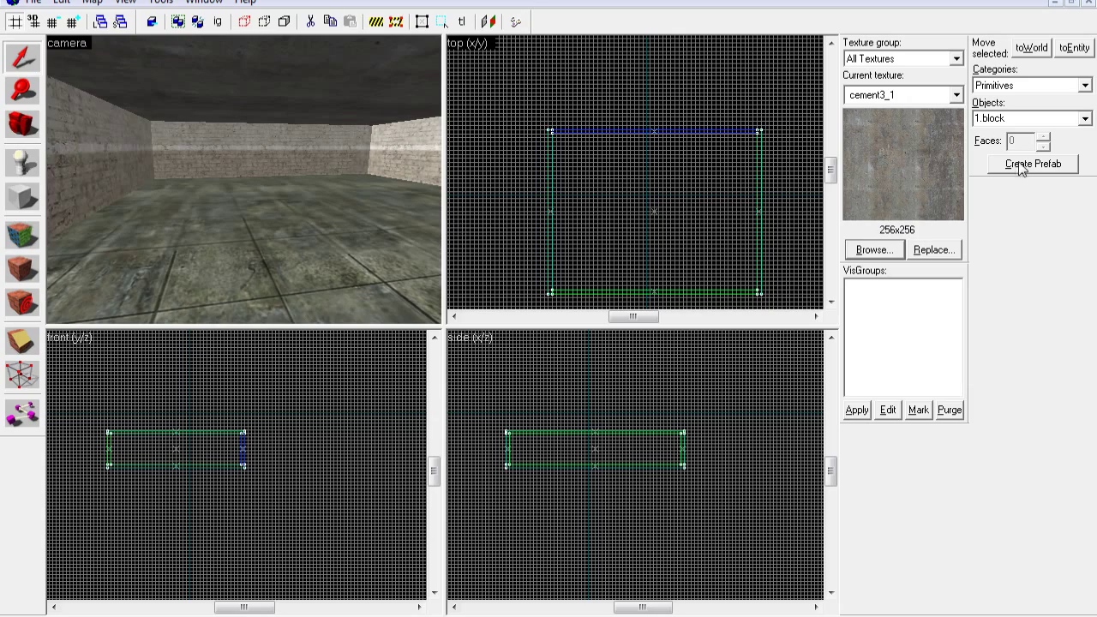
click(874, 249)
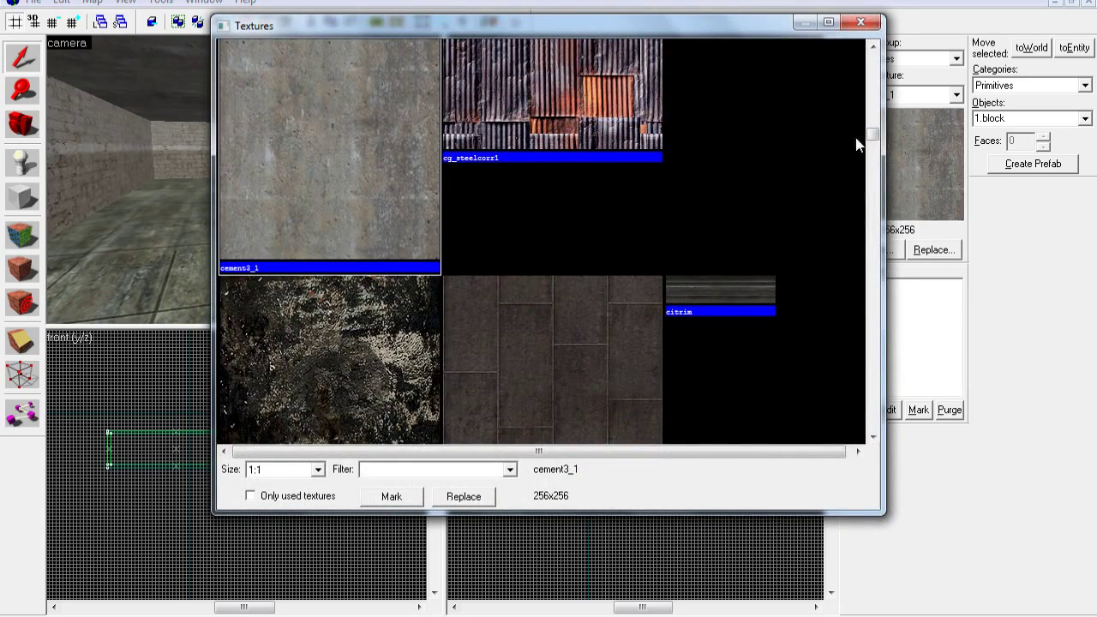
scroll(873, 139, down, 6)
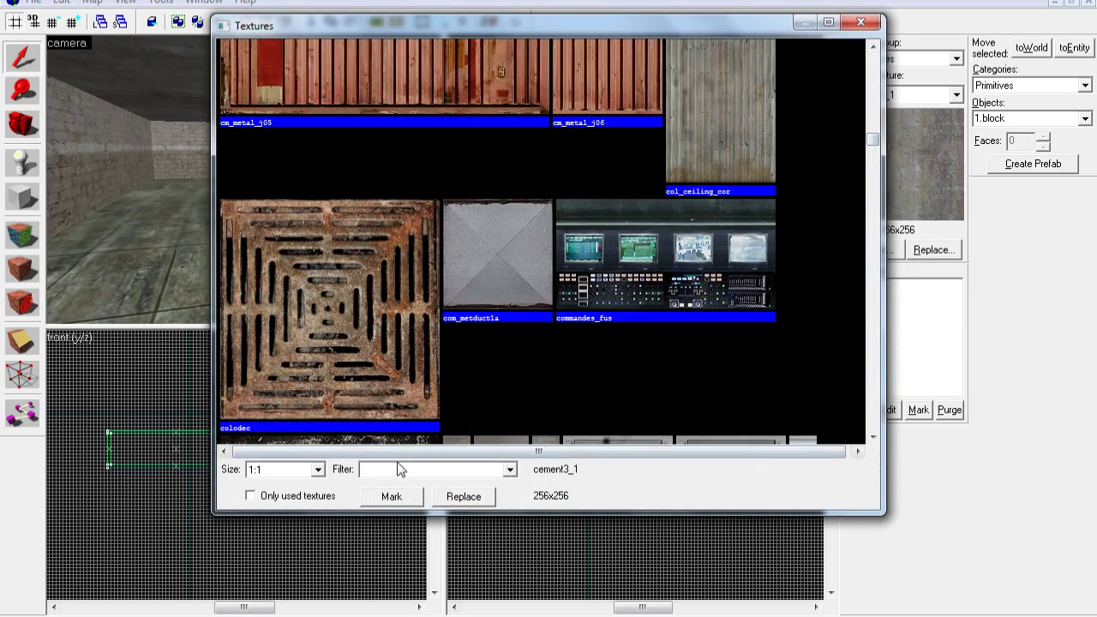
click(403, 468)
key(Return)
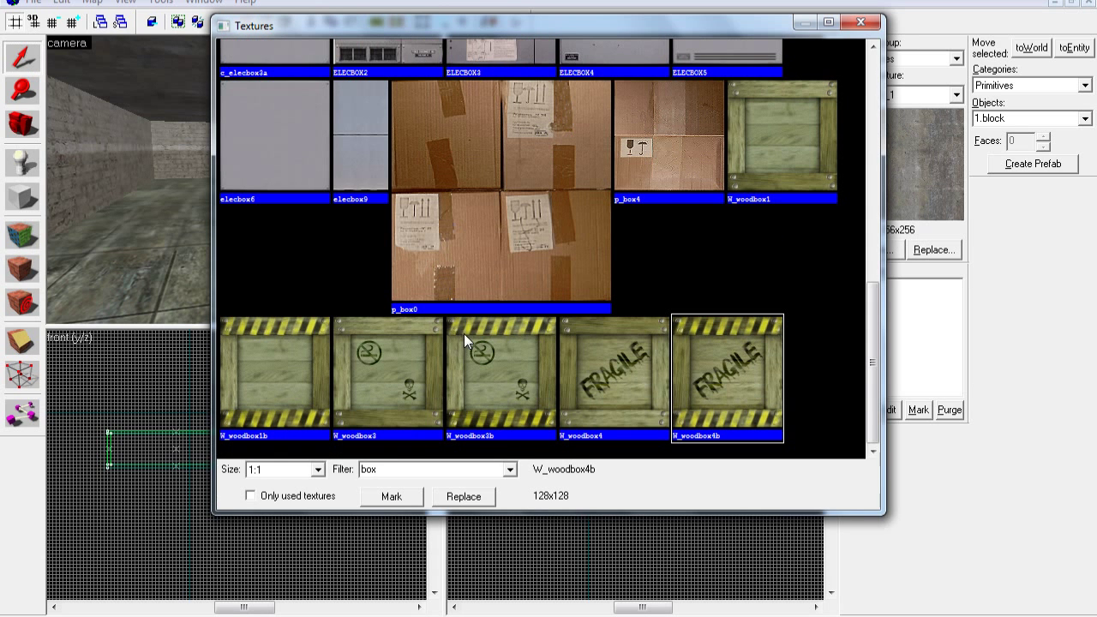
drag(874, 369, 876, 101)
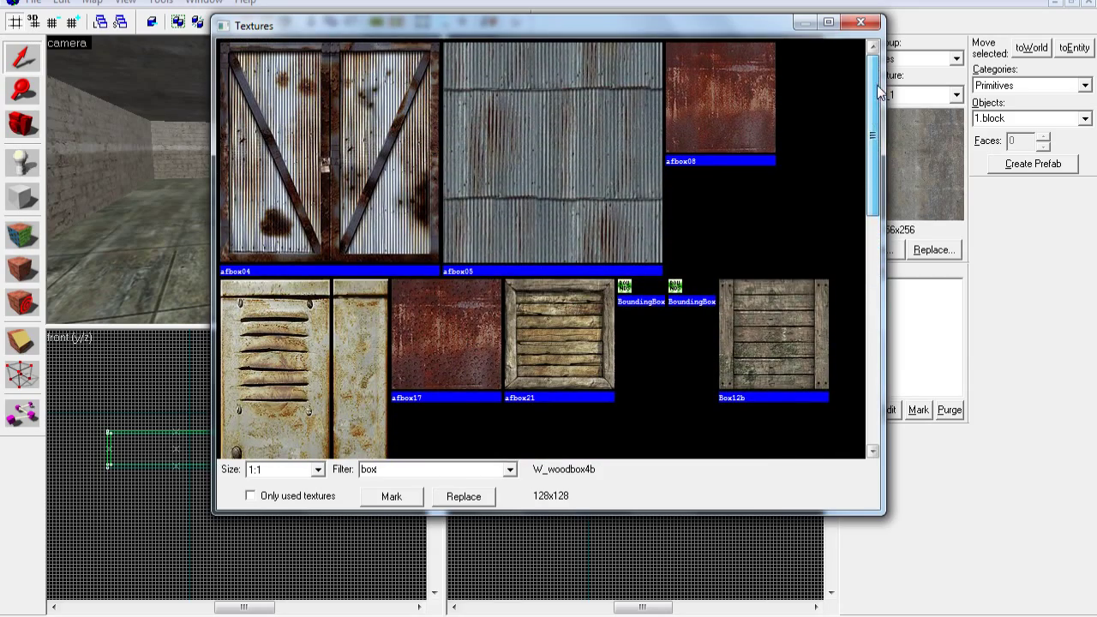
double_click(579, 312)
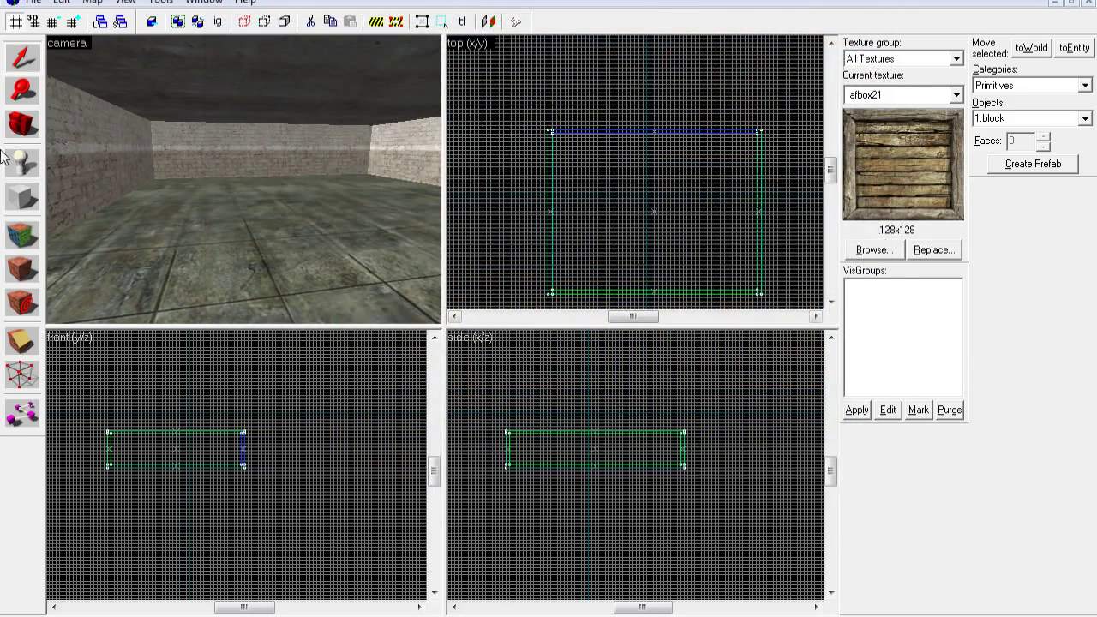
Create a crate-sized block with the afbox21 texture inside the room, near its wall and resting on the floor.
click(20, 201)
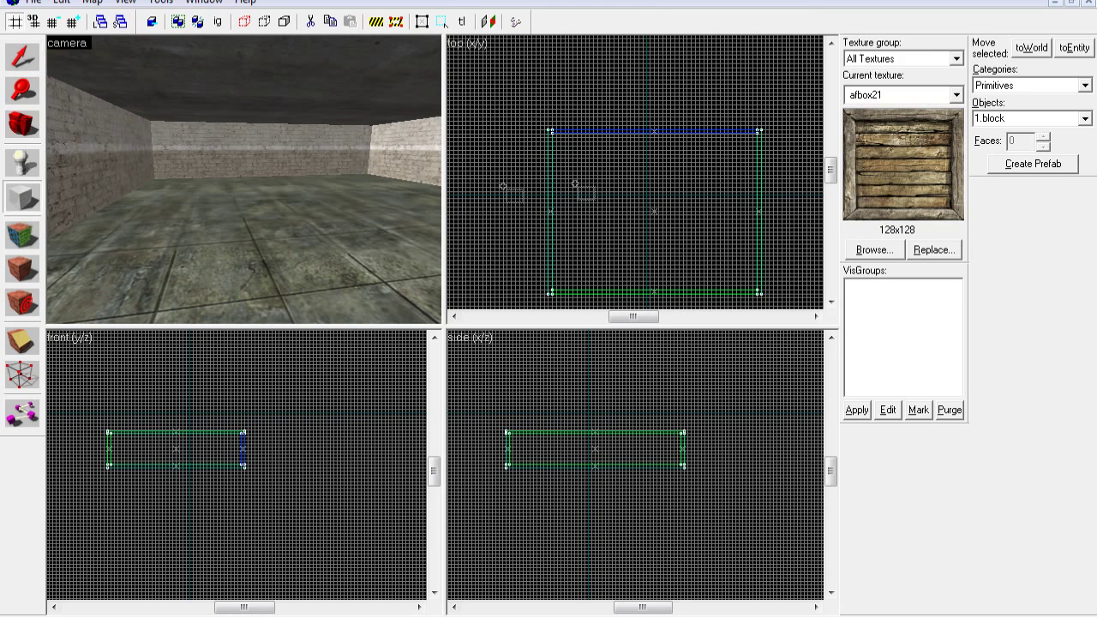
scroll(655, 212, up, 2)
scroll(635, 206, down, 1)
drag(617, 180, 545, 196)
scroll(549, 479, up, 3)
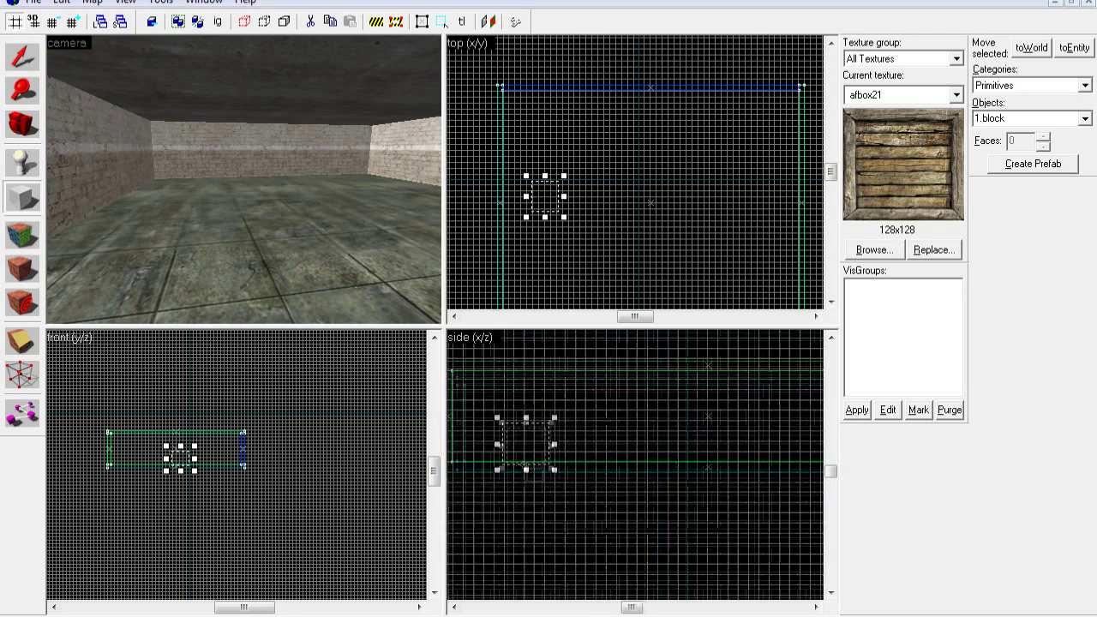
drag(504, 453, 485, 472)
right_click(526, 440)
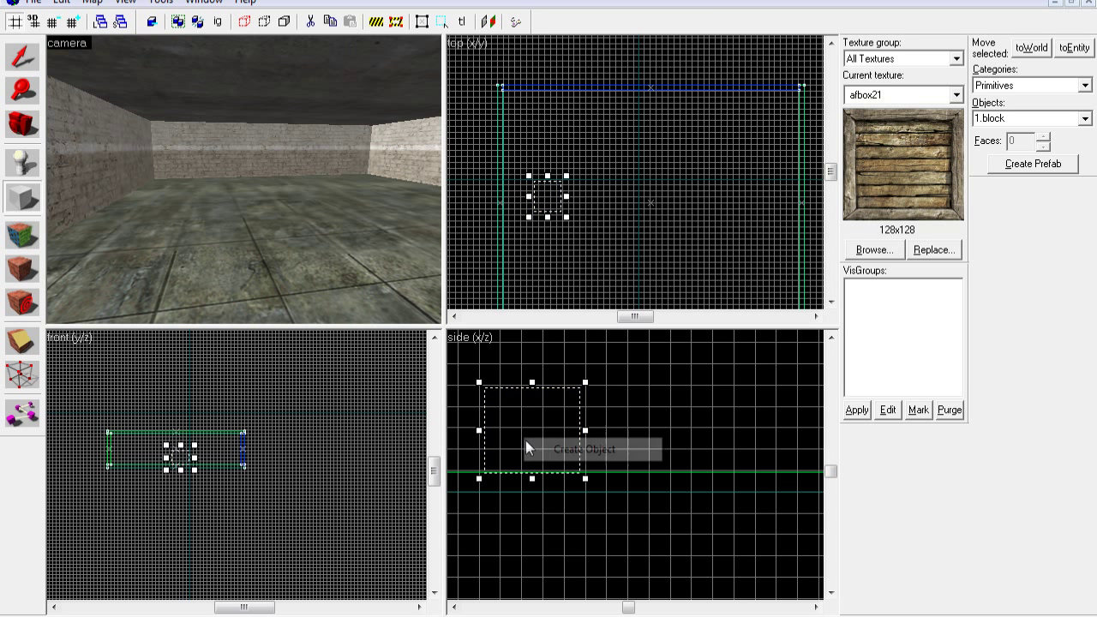
click(553, 449)
Select the crate and justify its texture to Fit on all faces in the face properties.
click(24, 128)
drag(244, 180, 244, 180)
key(Left)
key(Down)
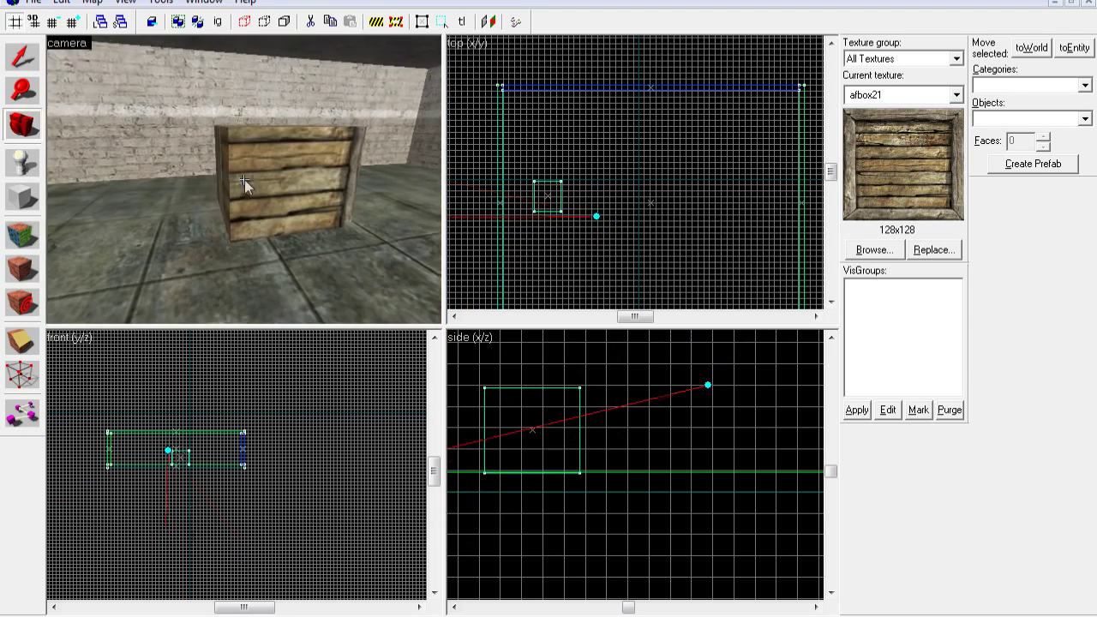
click(25, 64)
click(253, 152)
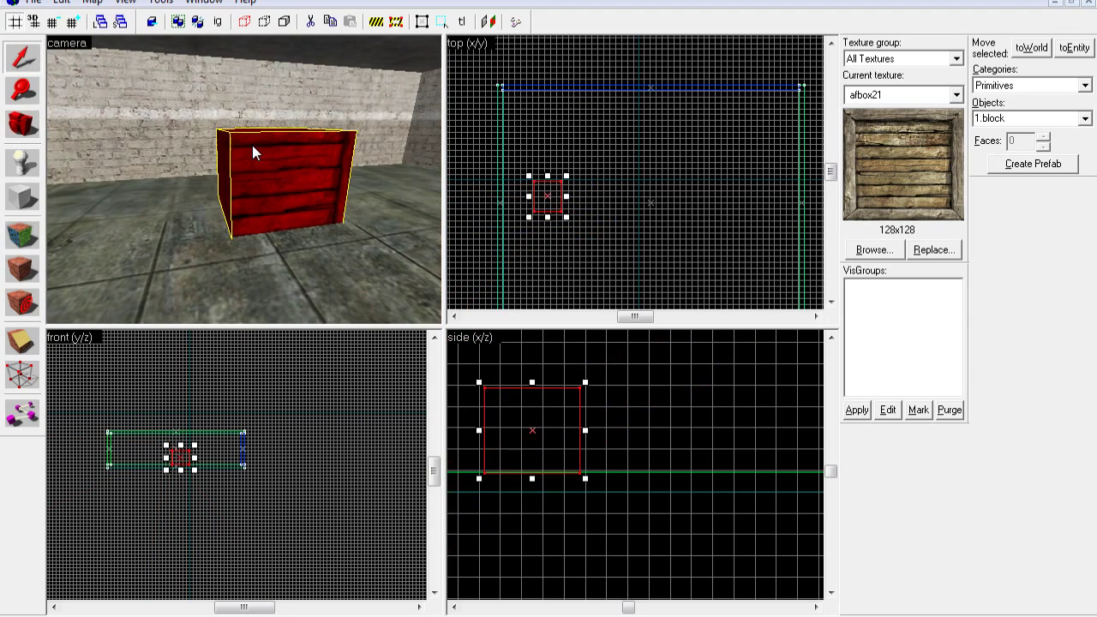
click(23, 233)
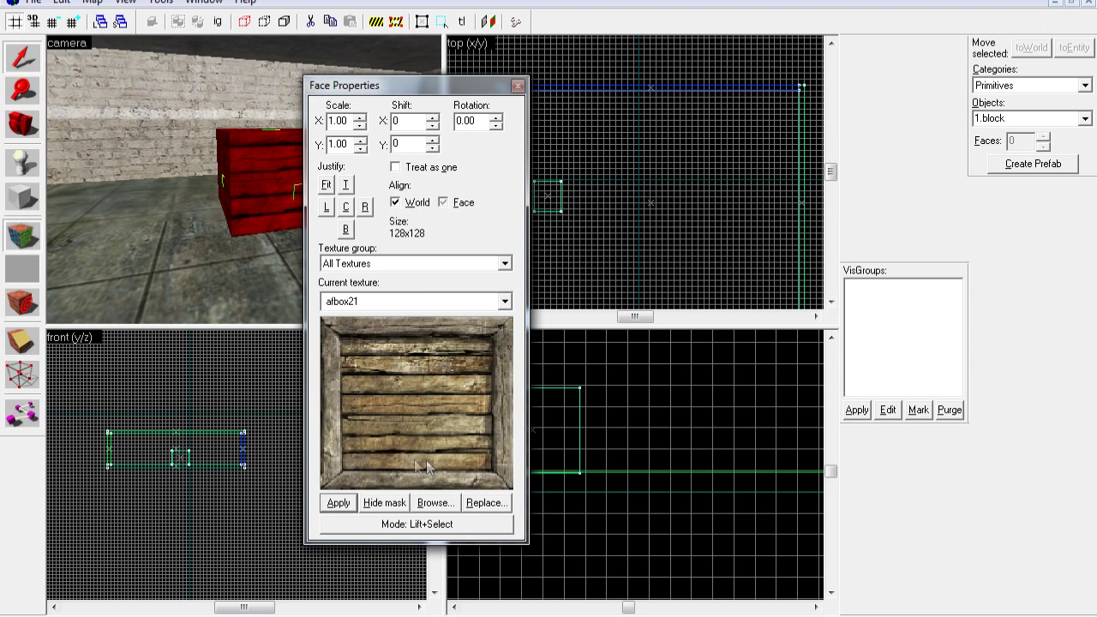
drag(389, 85, 627, 76)
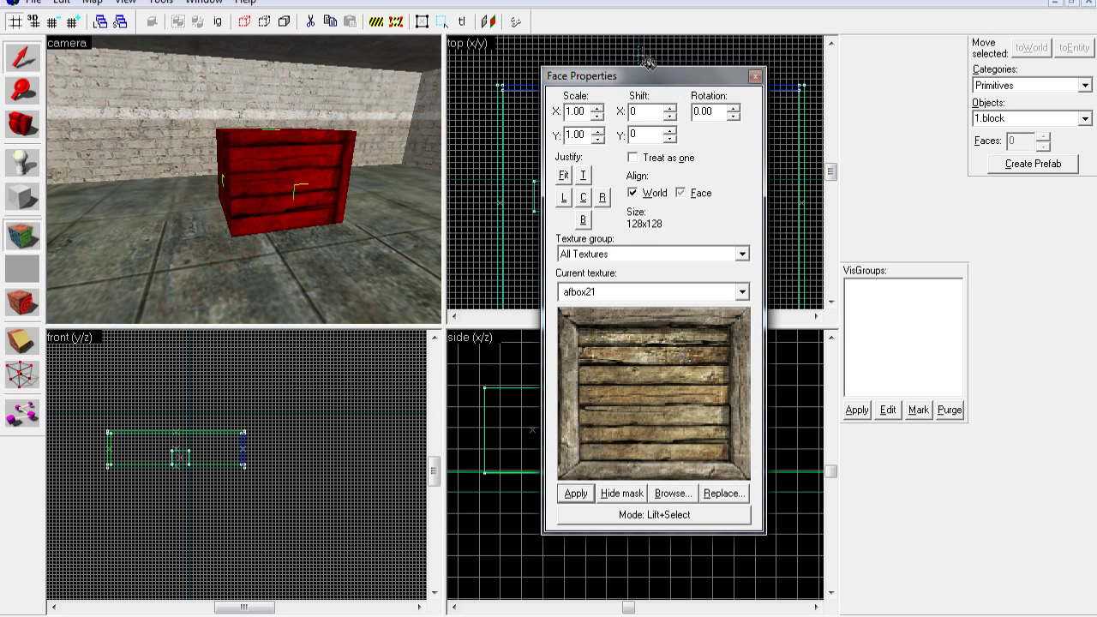
drag(610, 76, 557, 72)
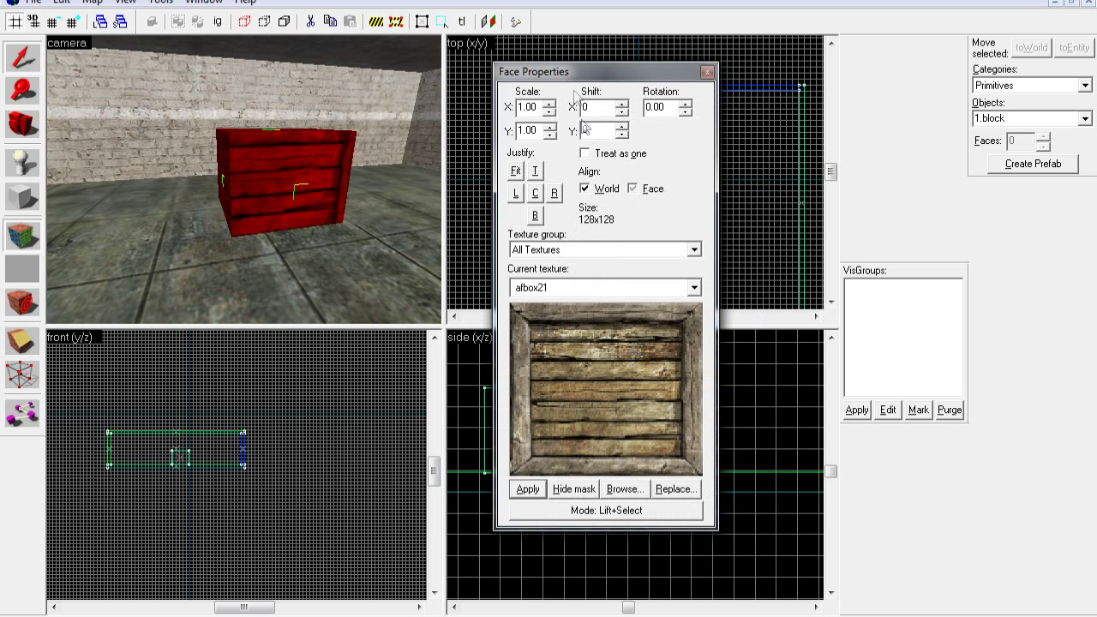
click(517, 171)
click(516, 172)
click(516, 172)
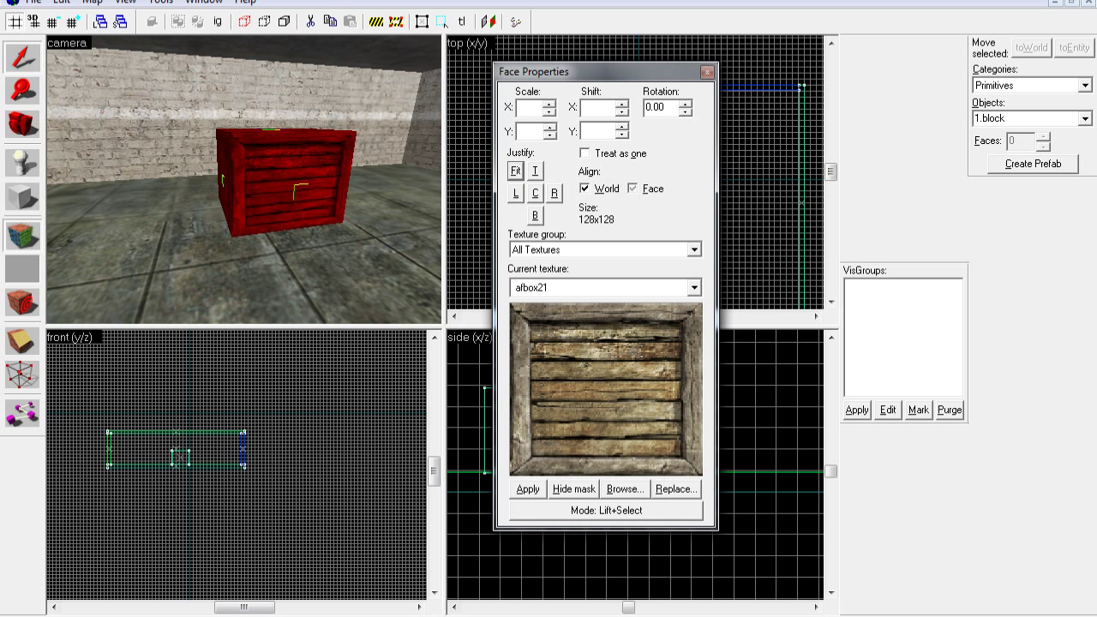
click(707, 73)
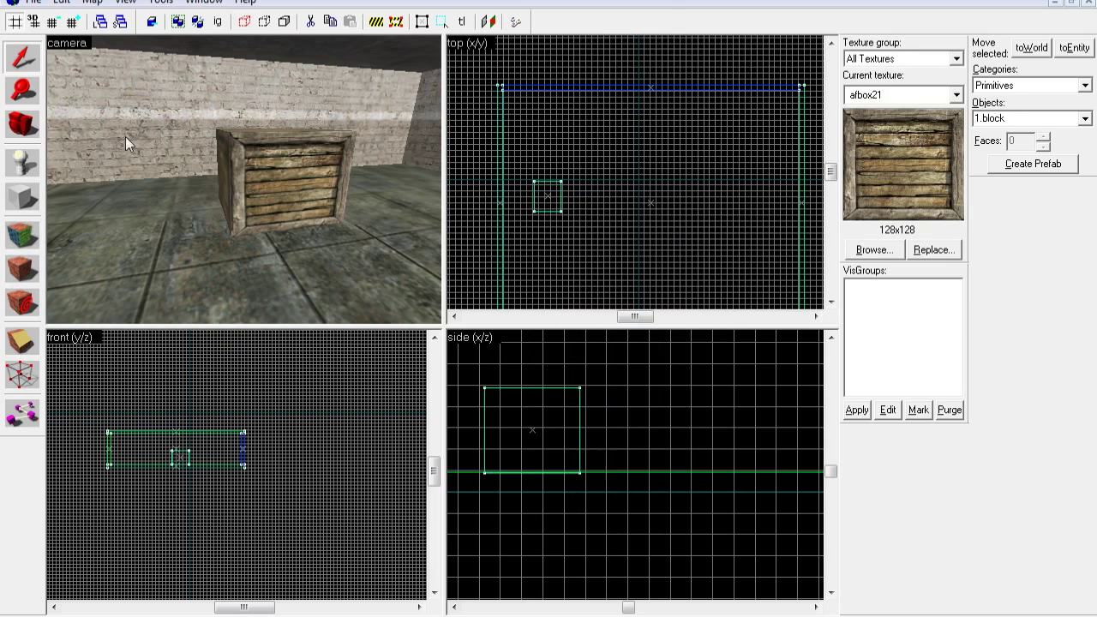
View the crate from across the room, and open and close the face properties without changing anything.
click(23, 124)
drag(214, 174, 243, 179)
key(d)
drag(244, 180, 244, 183)
key(w)
click(28, 238)
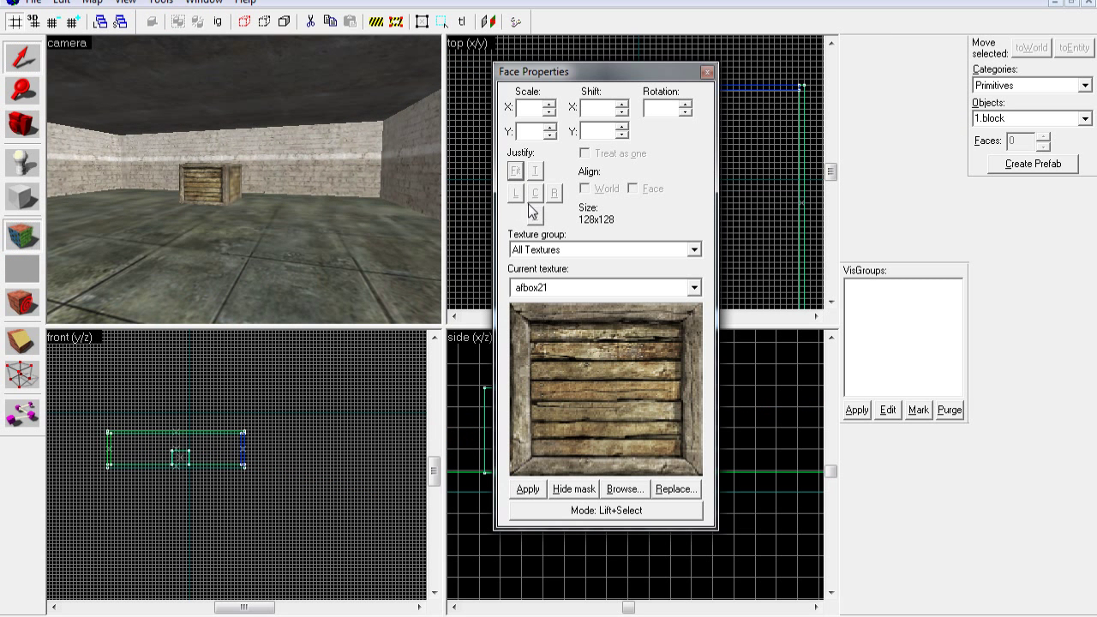
click(708, 73)
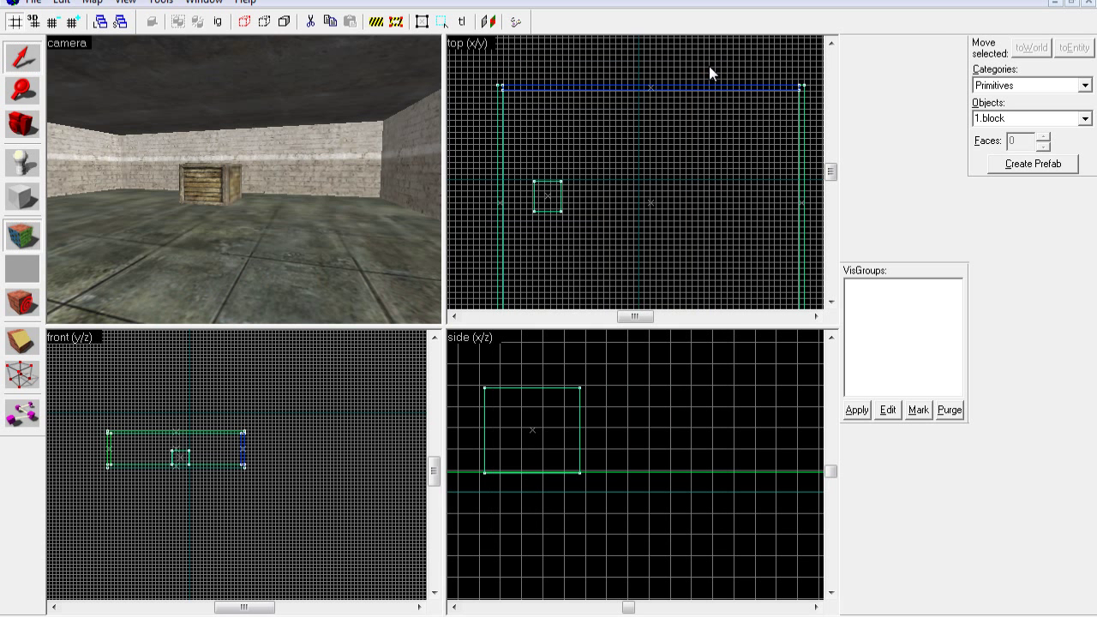
Select the crate and stretch it along the x axis into a long box across most of the room.
click(12, 129)
key(w)
drag(243, 180, 243, 182)
key(d)
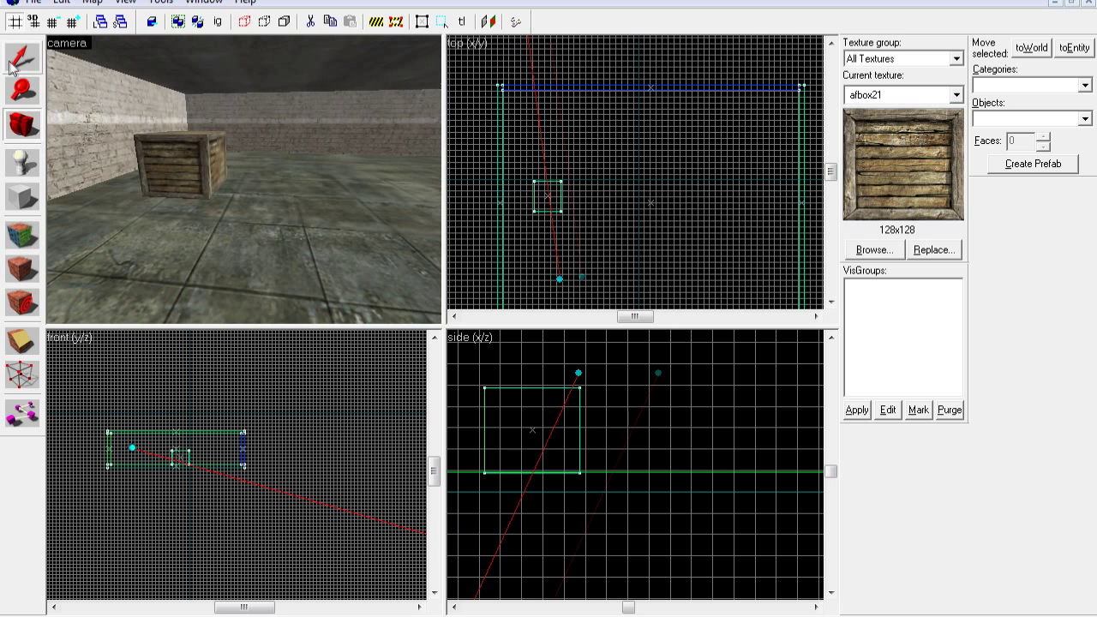
click(9, 66)
click(169, 156)
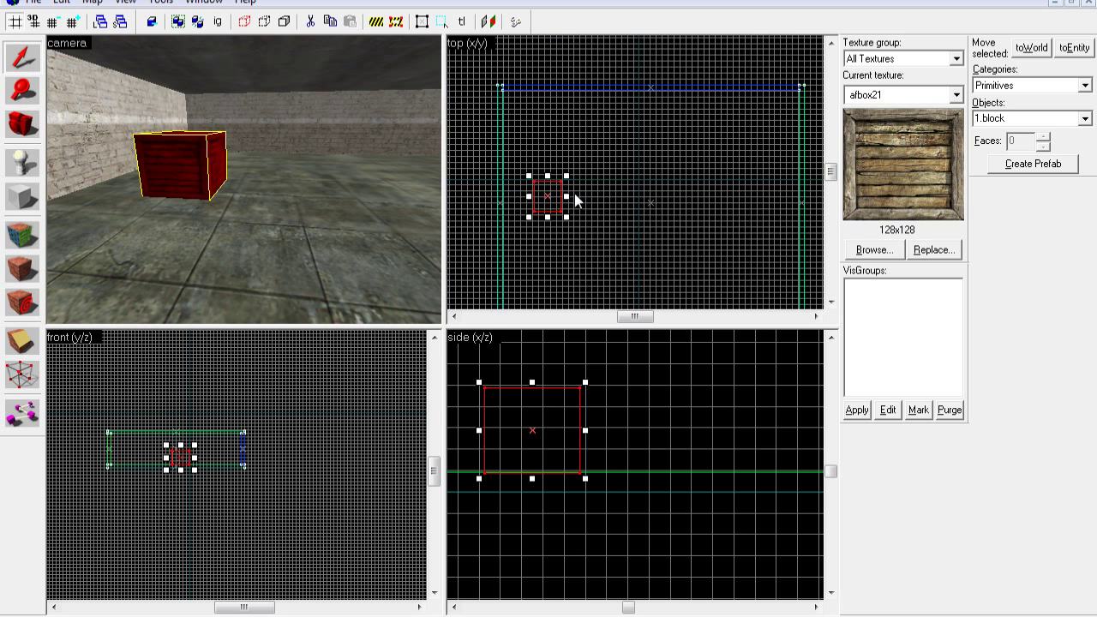
drag(575, 200, 772, 197)
click(684, 256)
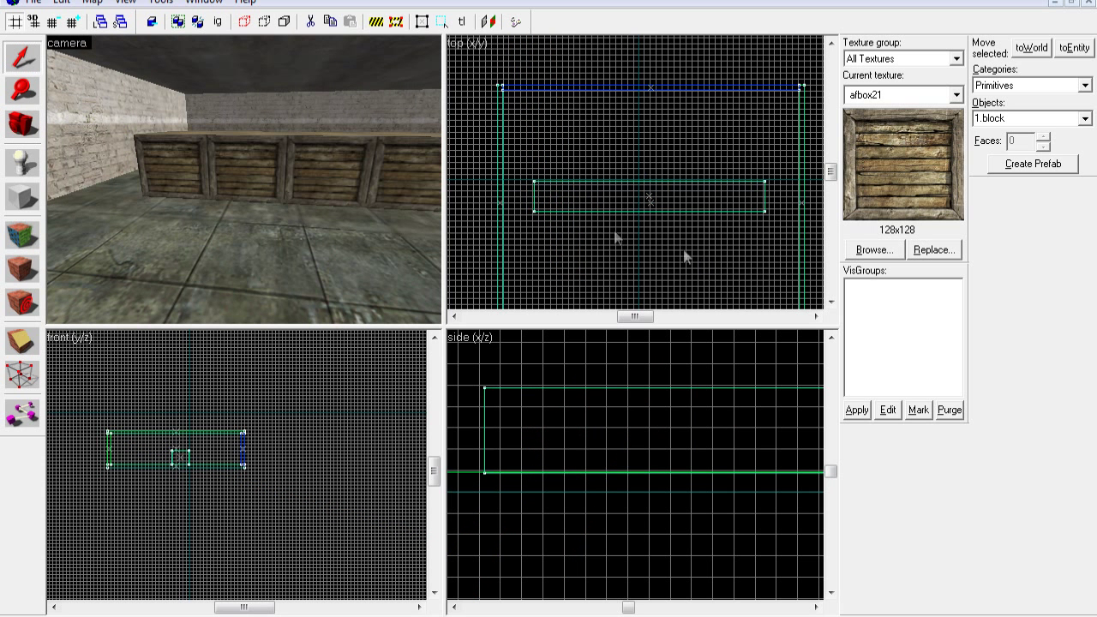
Select the stretched crate and justify its texture to Fit on all its faces.
click(23, 126)
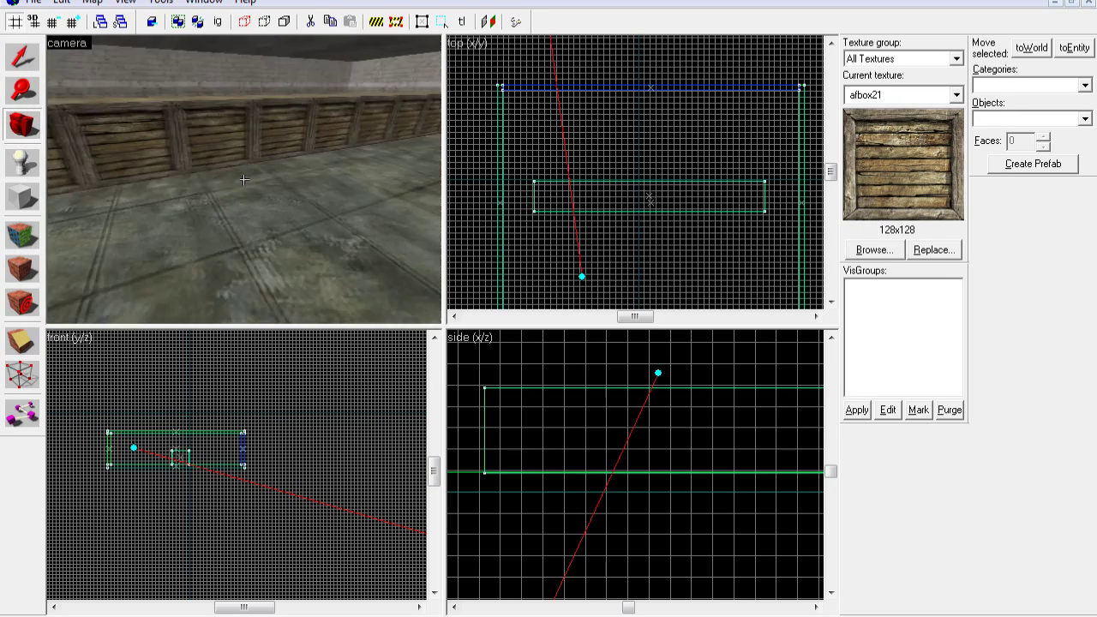
click(29, 62)
click(209, 125)
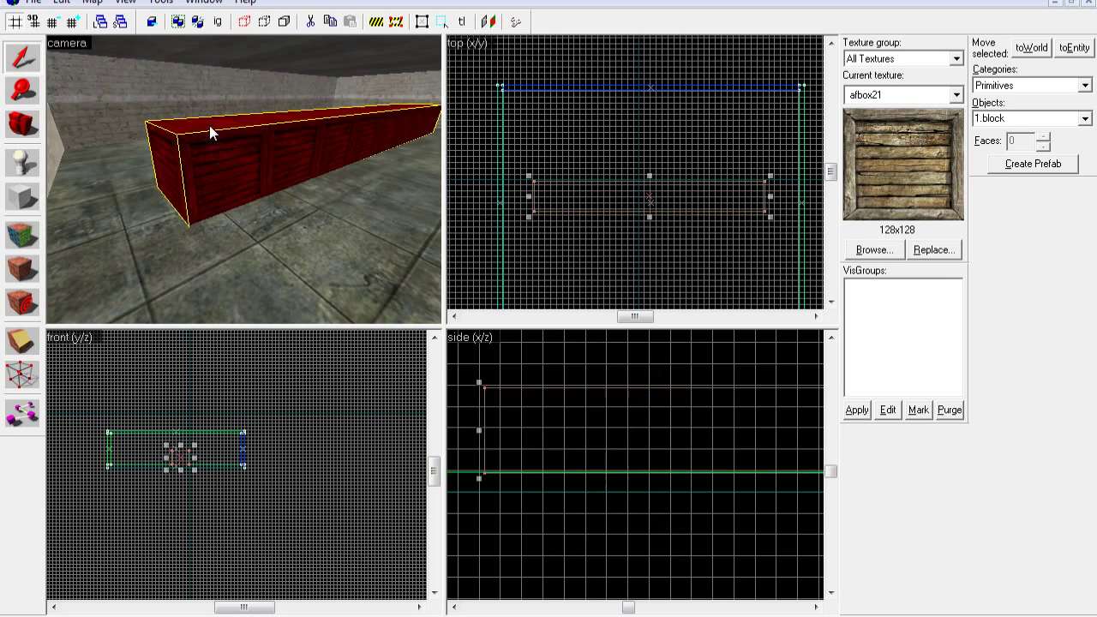
click(23, 233)
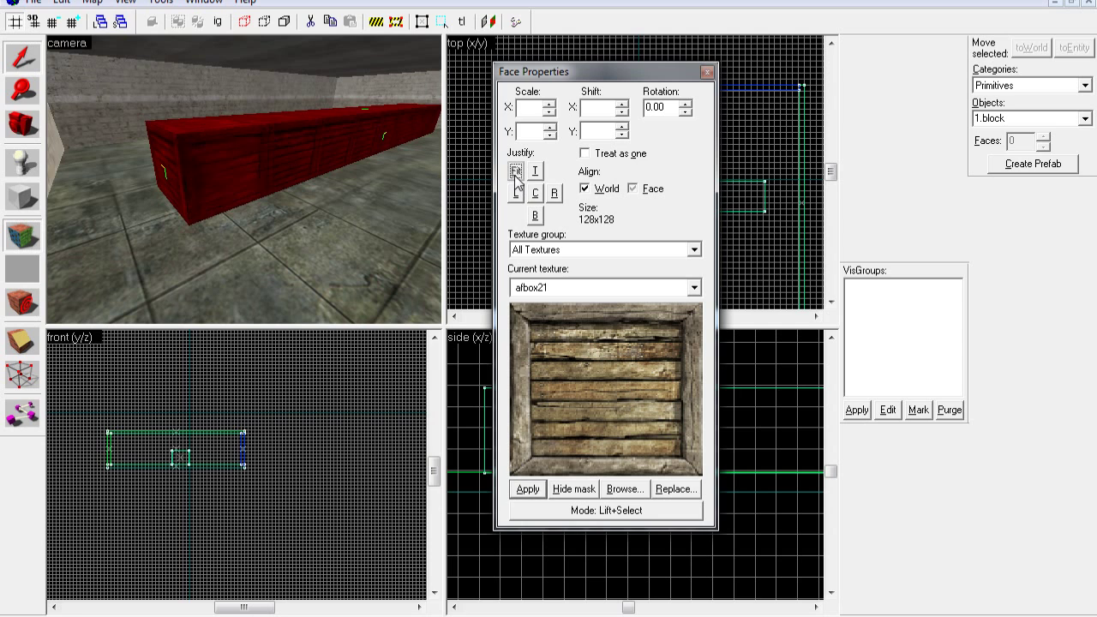
click(707, 72)
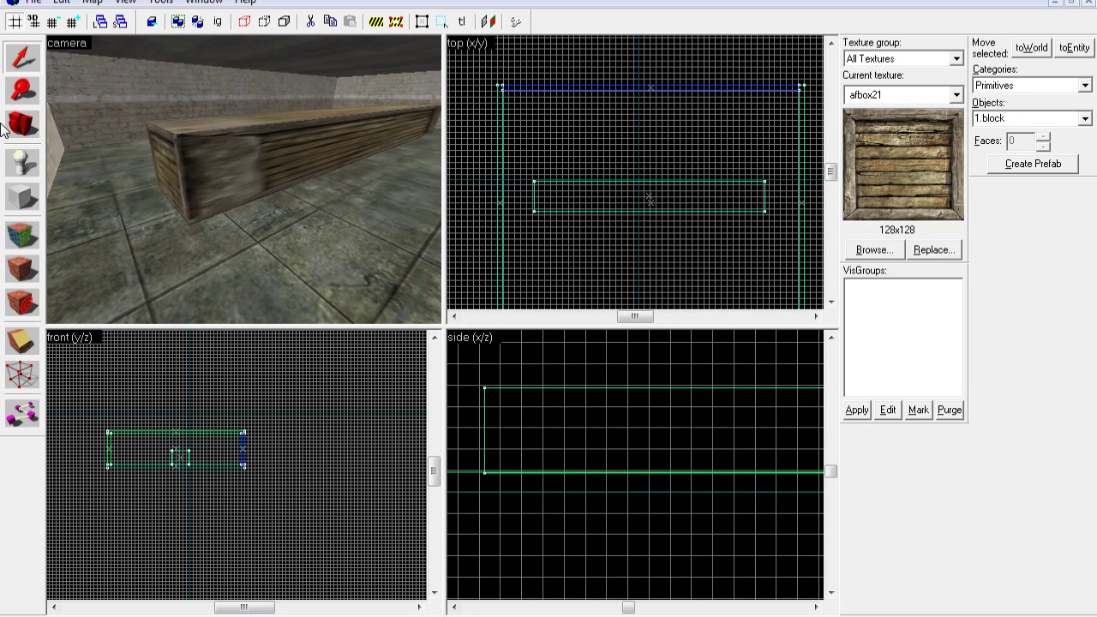
Examine how the fitted texture looks along the sides and top of the stretched crate.
drag(94, 145, 244, 179)
key(s)
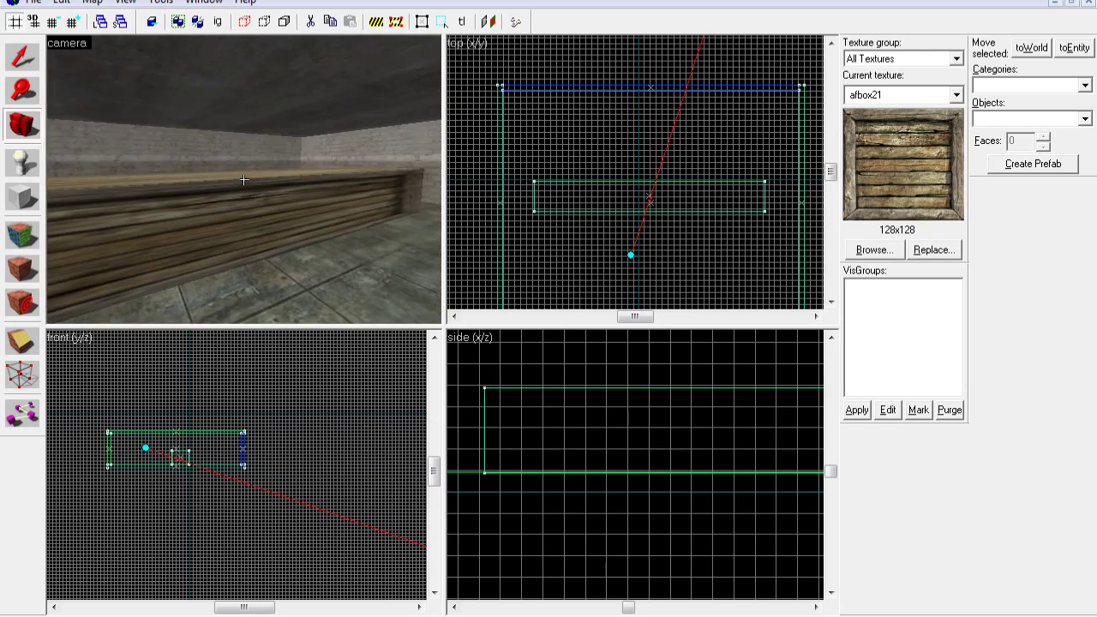
key(w)
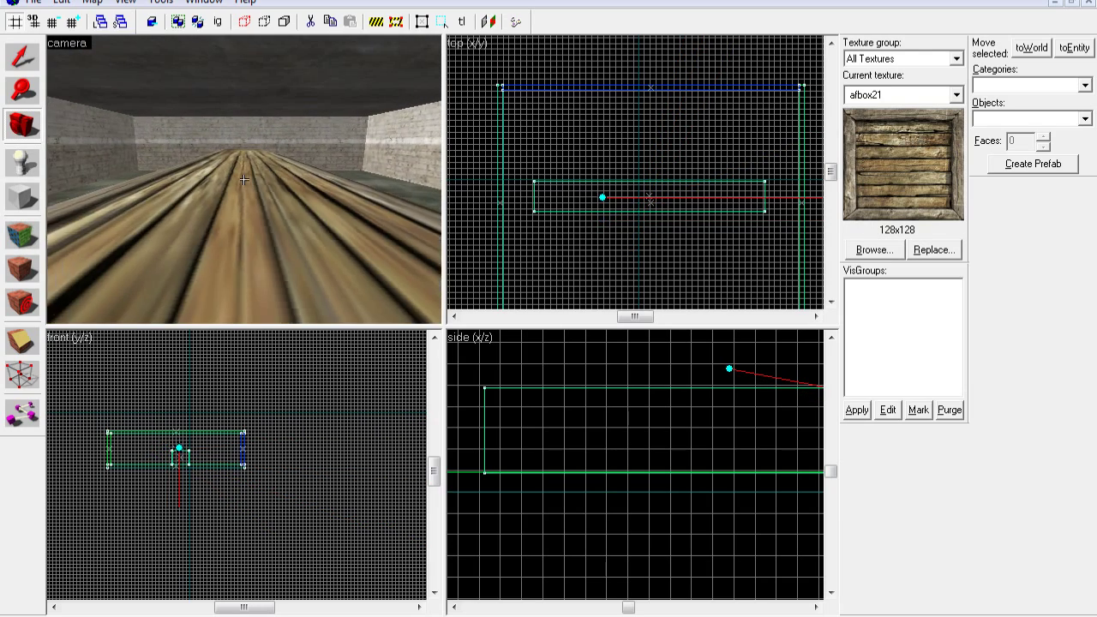
key(d)
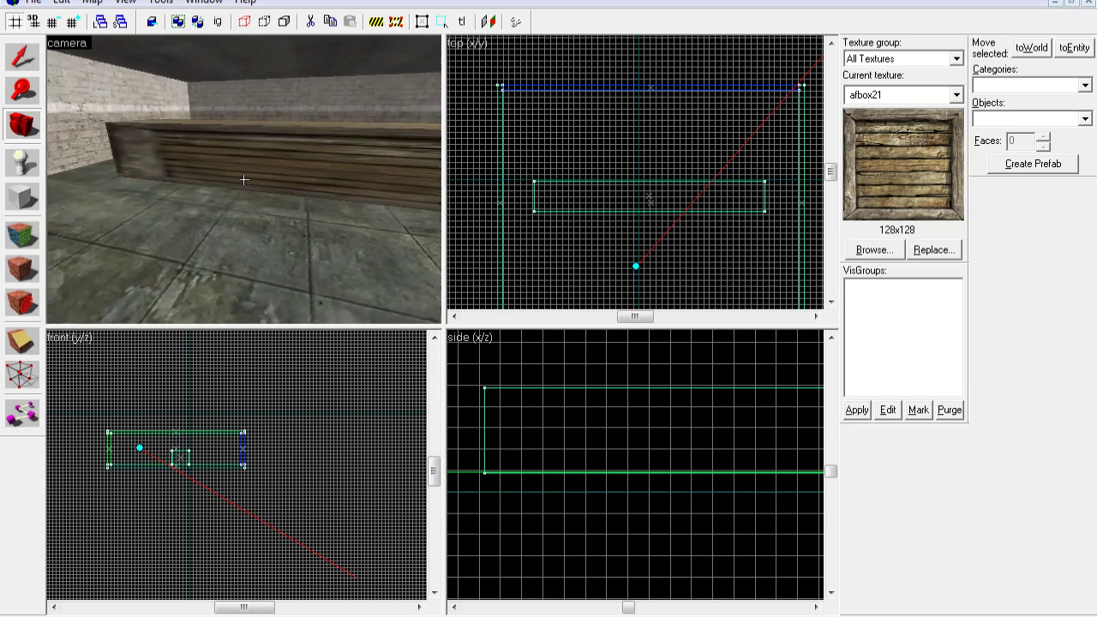
key(a)
key(w)
key(d)
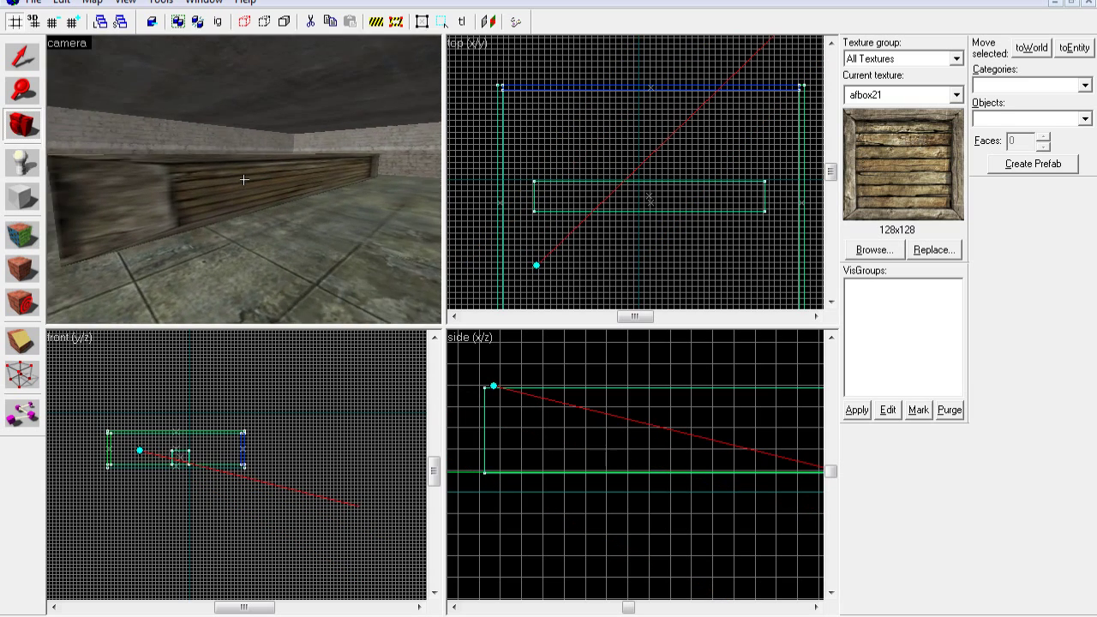
key(s)
key(z)
Shorten the stretched crate back to a roughly square box and fit its texture to the faces again.
click(26, 67)
click(216, 199)
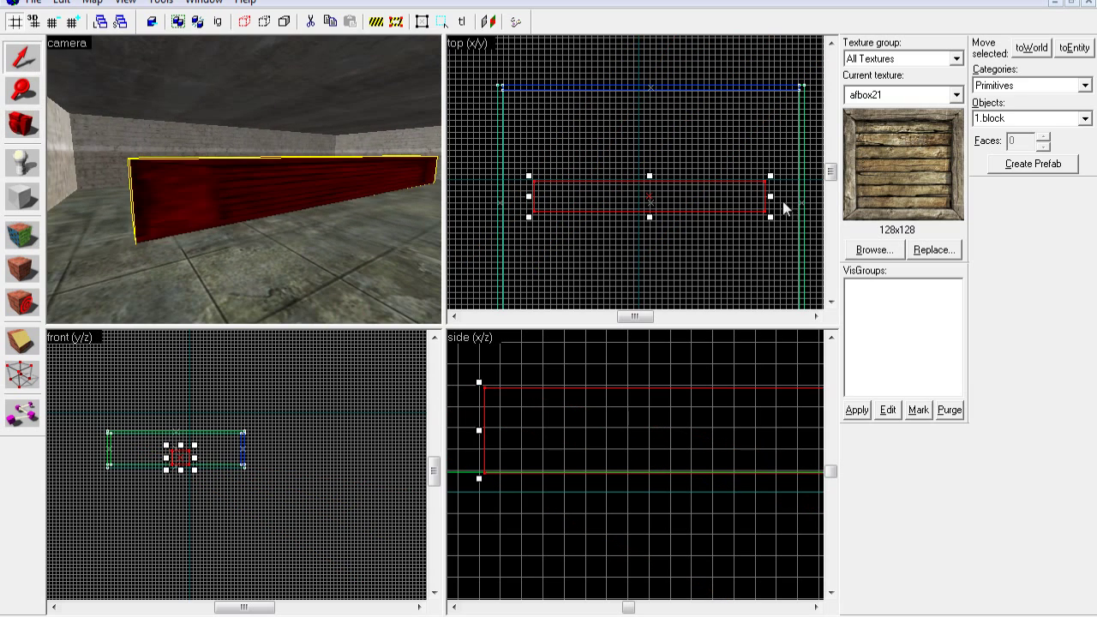
drag(770, 198, 764, 197)
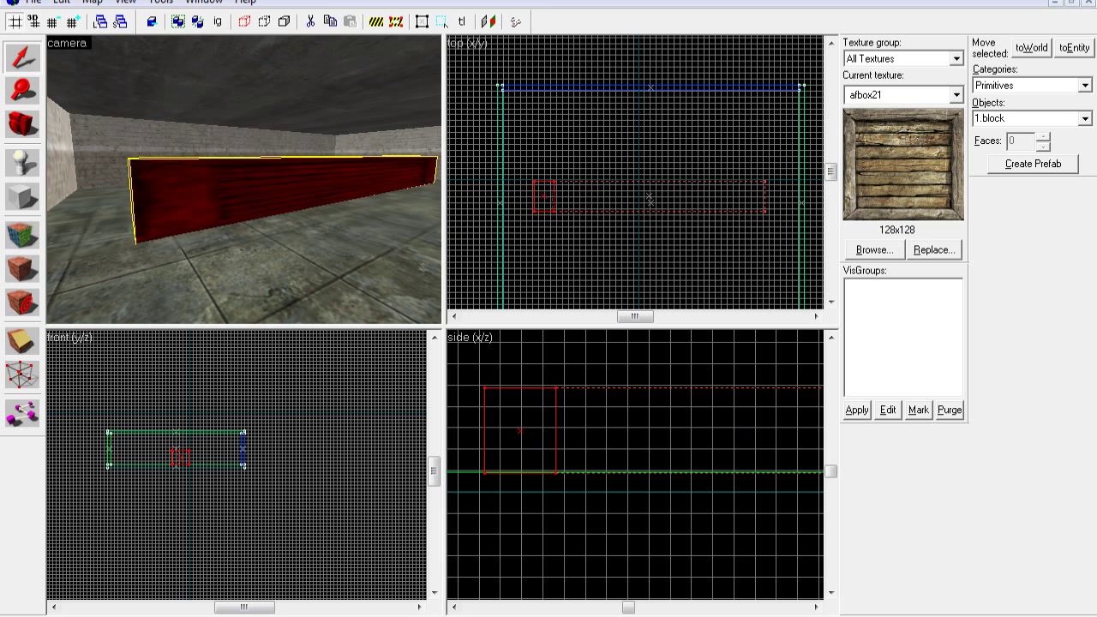
drag(573, 213, 570, 220)
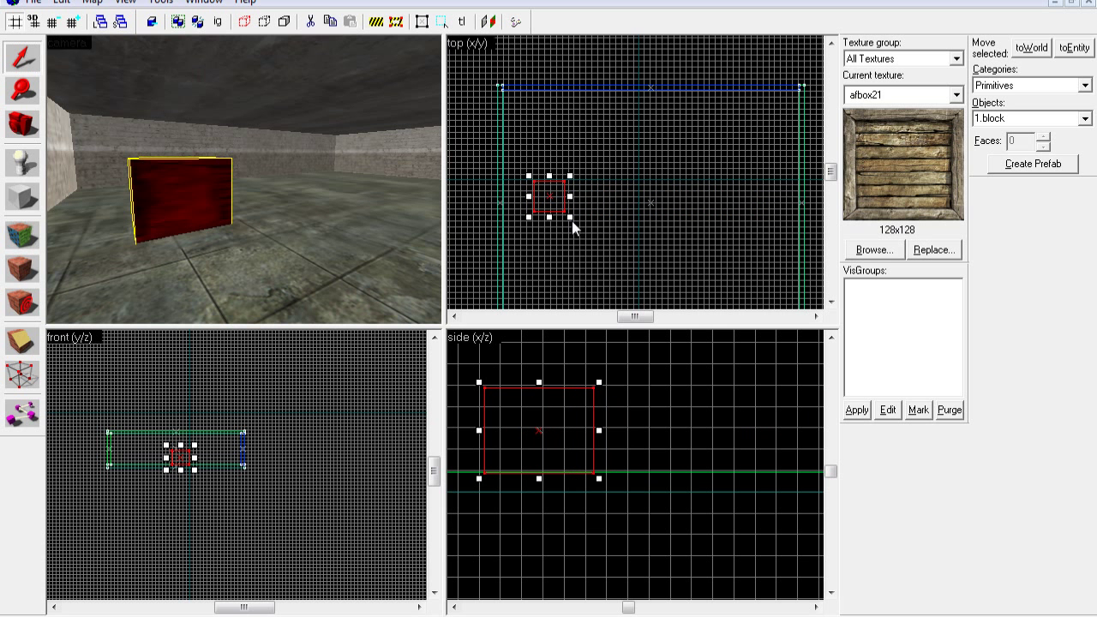
click(17, 240)
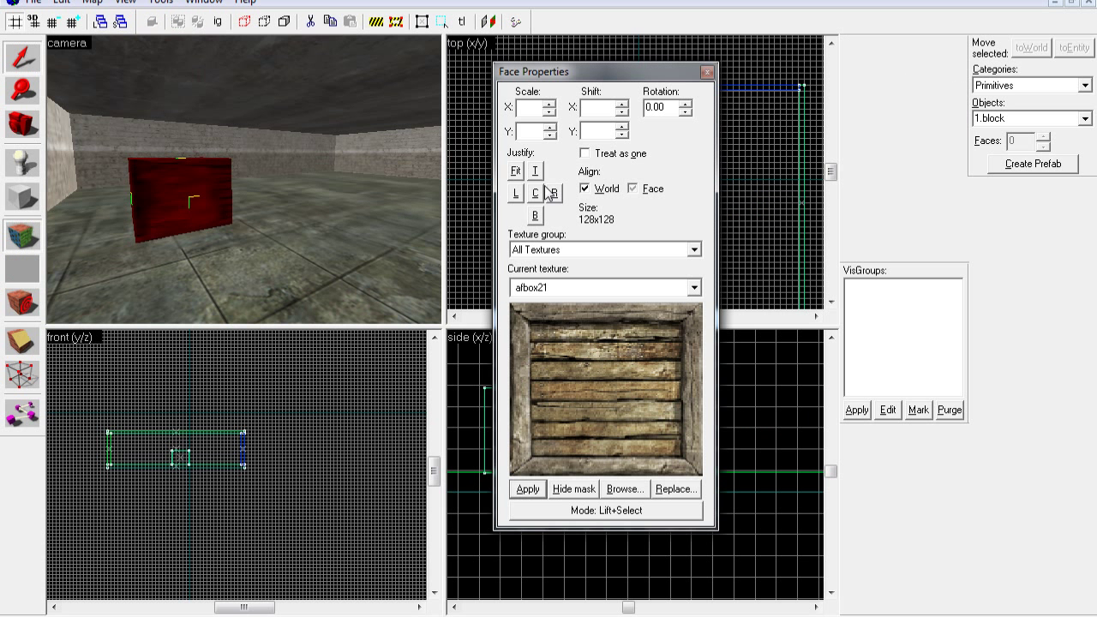
click(706, 72)
Select the brick wall behind the crate and justify its Brick50_7_256x2 texture to Fit.
click(28, 132)
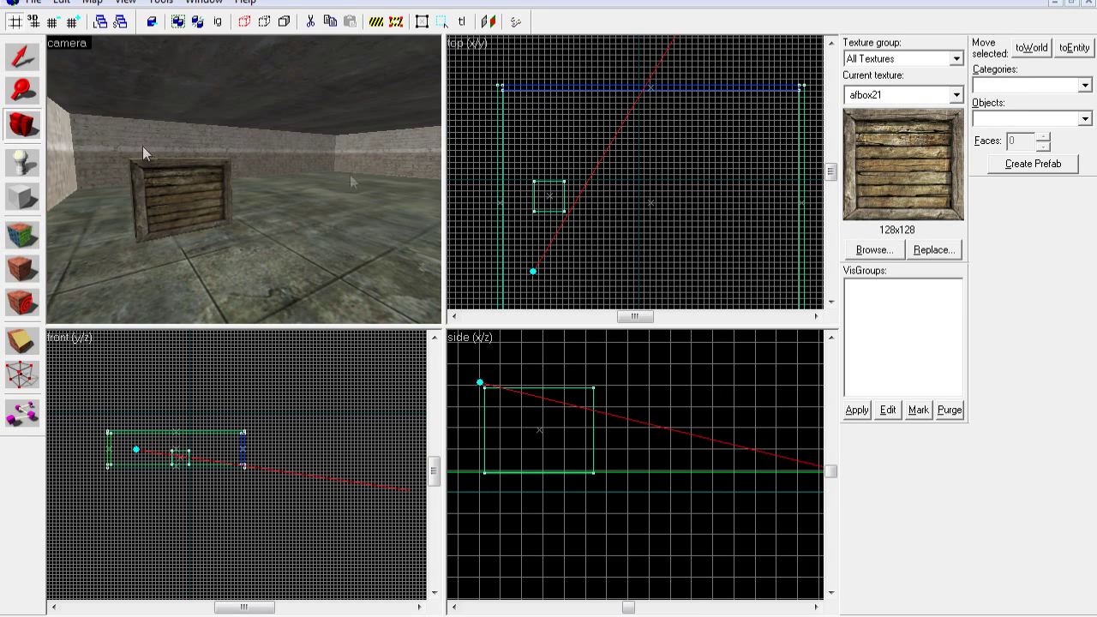
drag(144, 152, 244, 180)
click(23, 59)
click(66, 208)
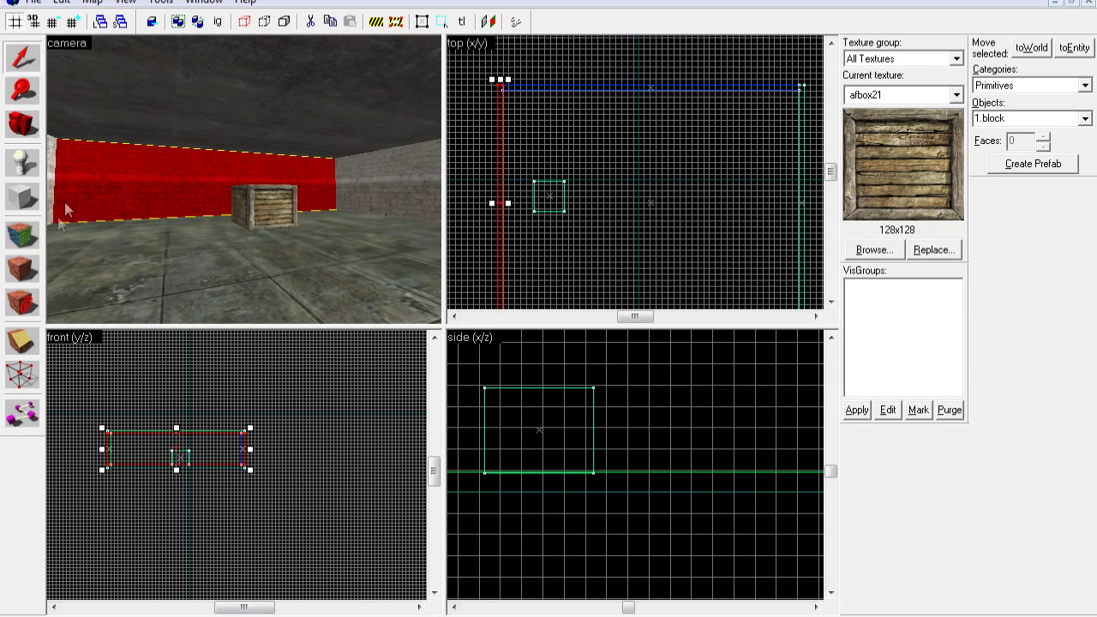
click(24, 233)
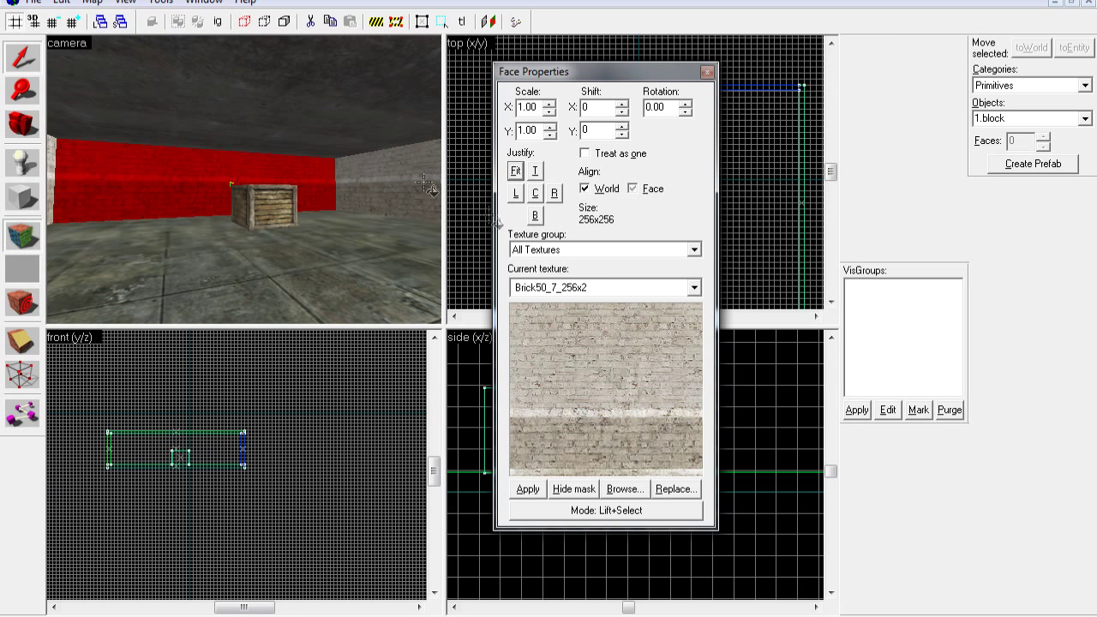
click(706, 73)
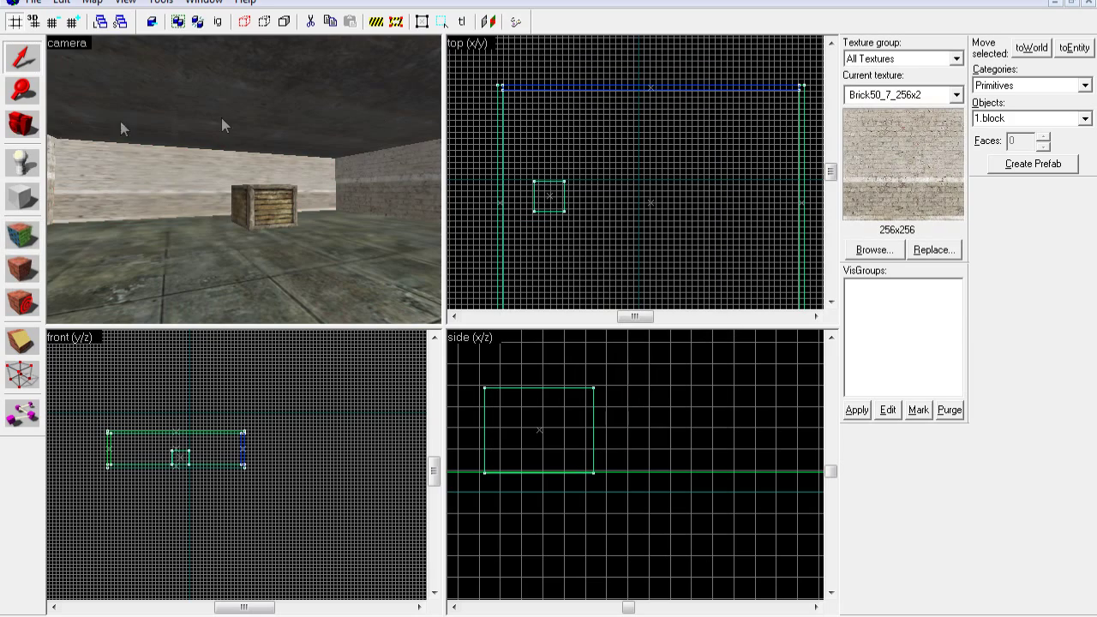
Examine the fitted brick texture on the wall behind the crate, close up and from farther away.
click(15, 127)
right_drag(245, 180, 244, 180)
drag(244, 180, 245, 180)
right_drag(244, 180, 244, 180)
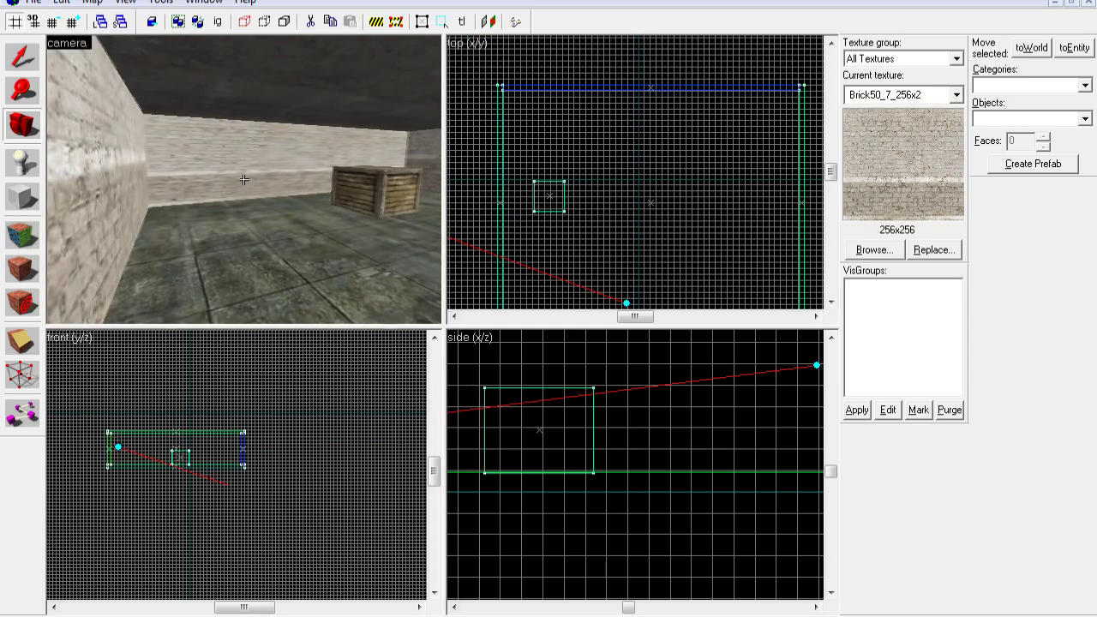
drag(244, 179, 244, 180)
key(s)
key(w)
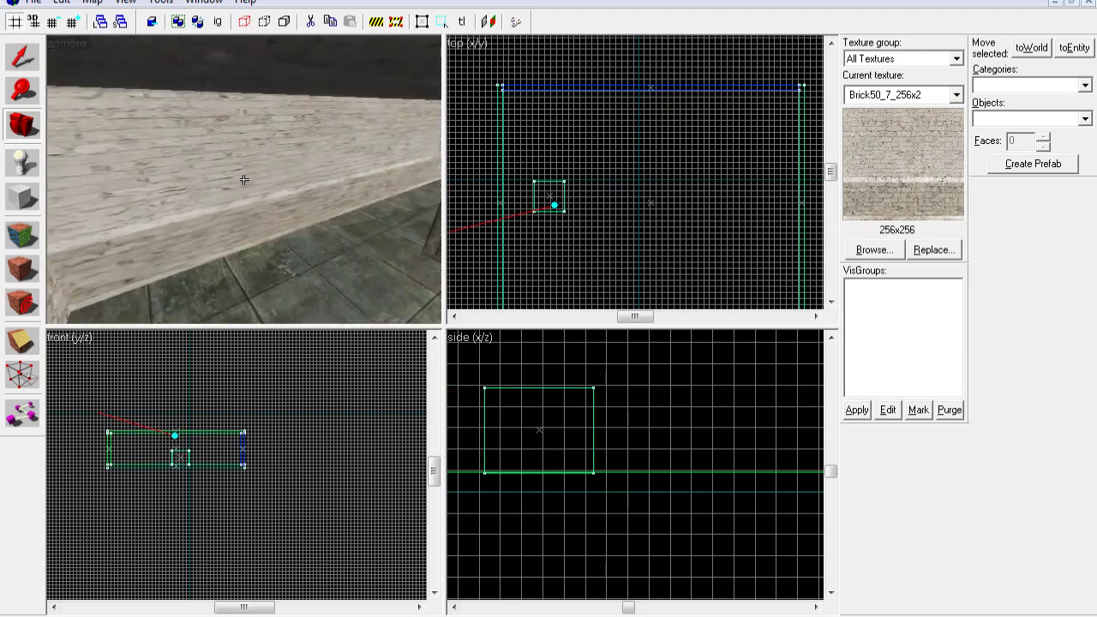
key(a)
key(d)
key(a)
key(w)
key(s)
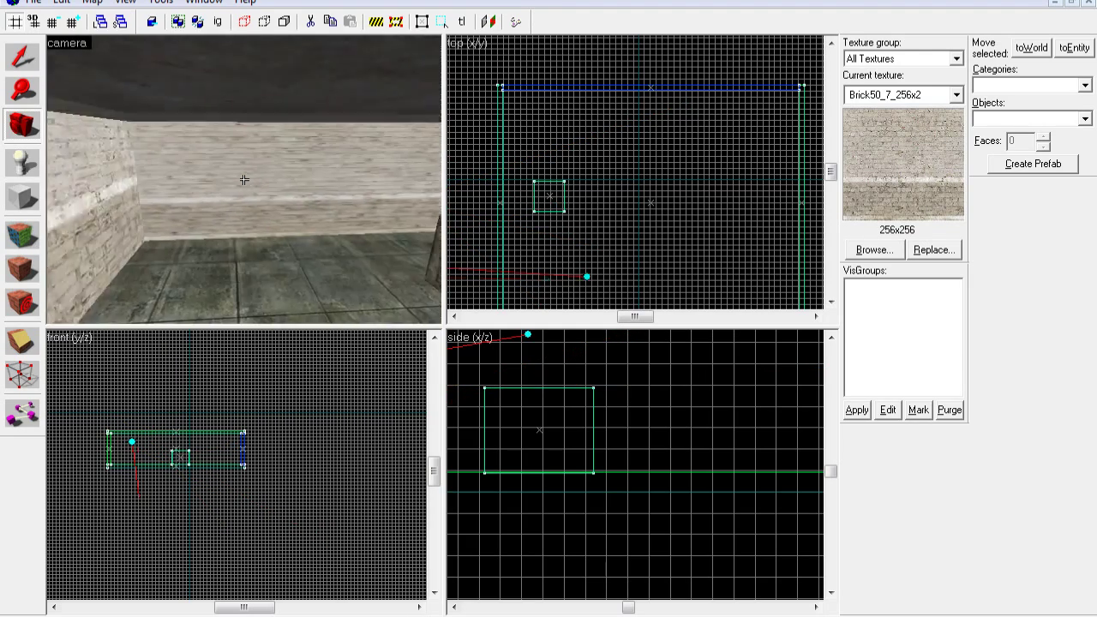
key(d)
key(z)
Shorten the brick wall behind the crate to under half its length and justify its texture to Fit.
click(23, 56)
key(Down)
key(Up)
click(199, 150)
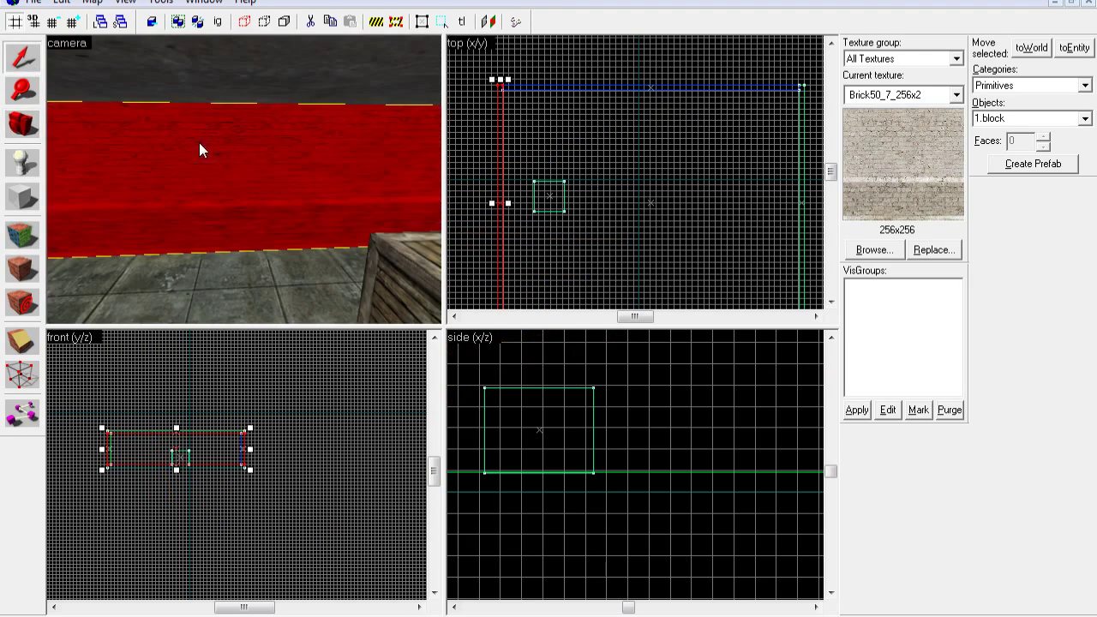
drag(501, 79, 516, 215)
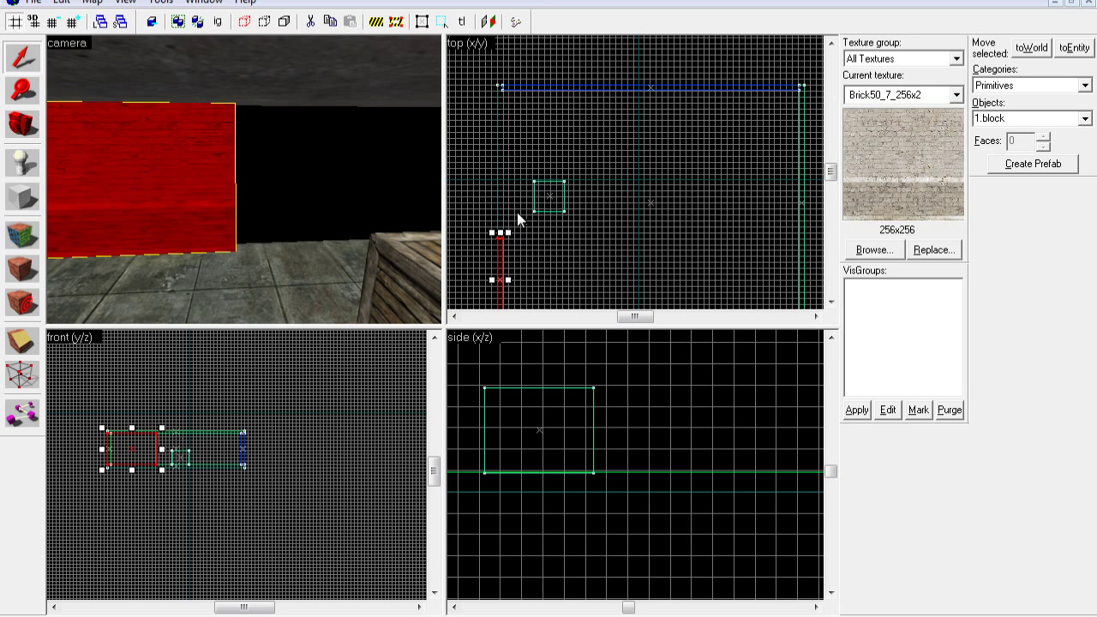
scroll(560, 163, down, 2)
click(19, 238)
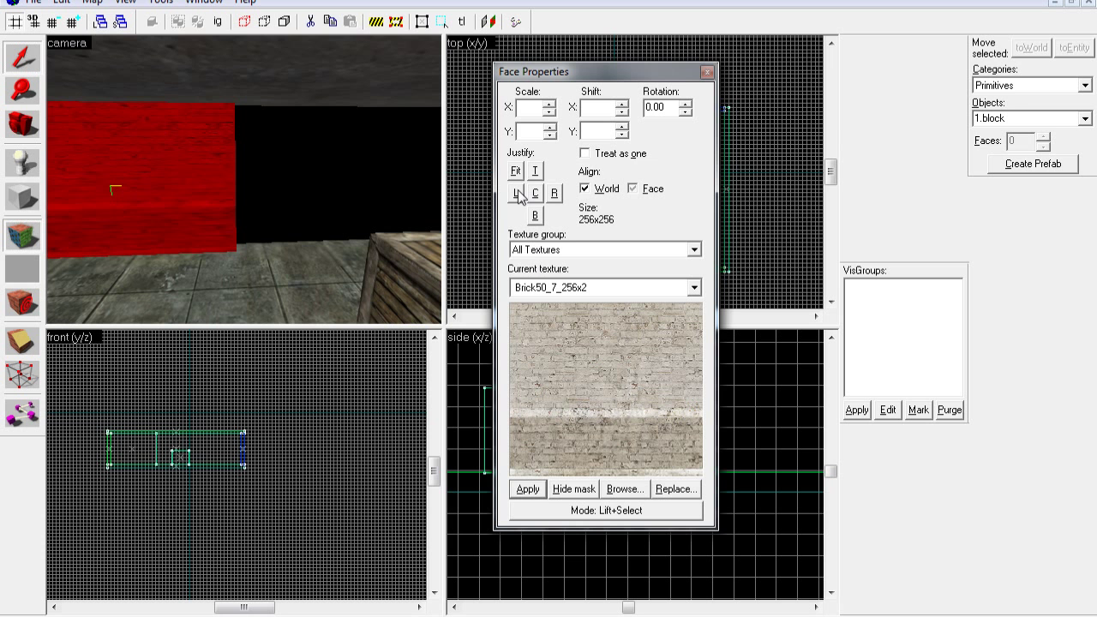
click(706, 71)
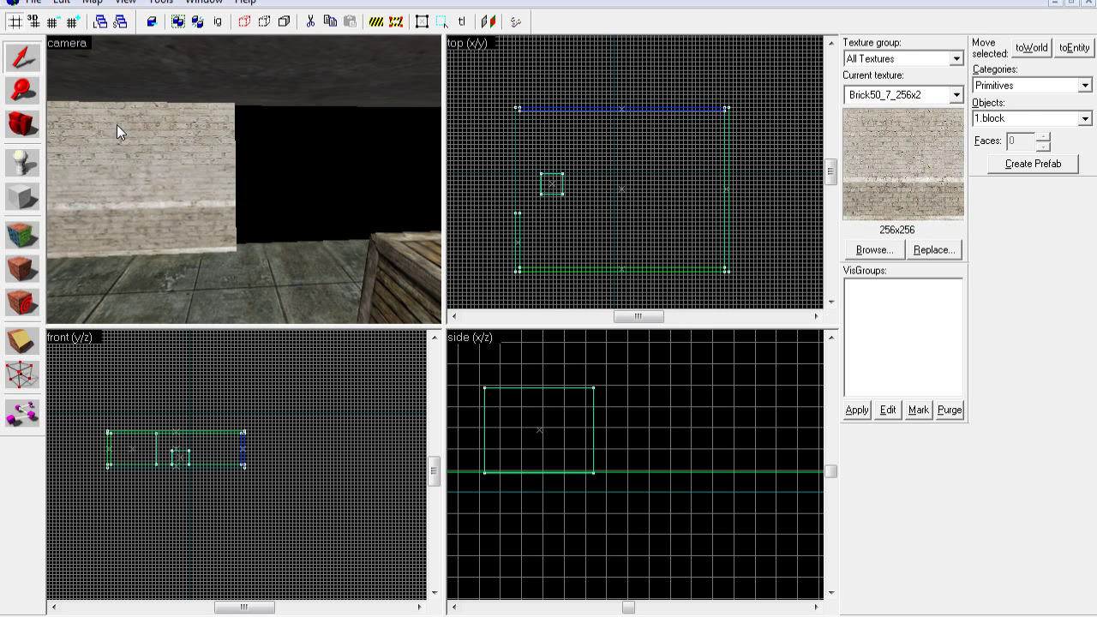
Stretch the shortened brick wall behind the crate back to the full length of that room side.
click(152, 167)
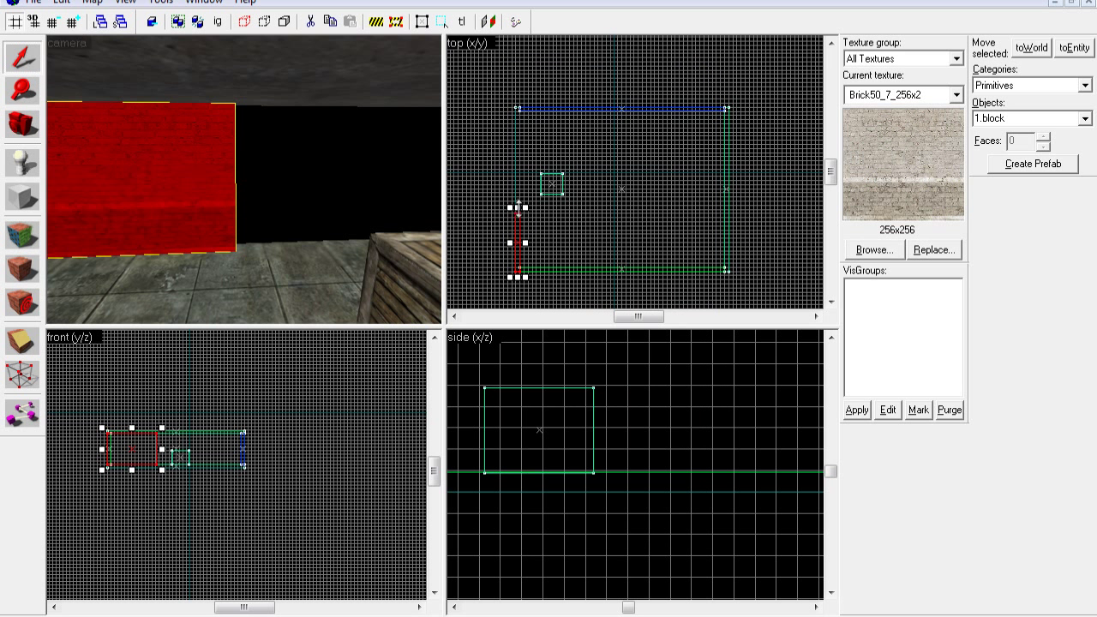
drag(517, 206, 518, 139)
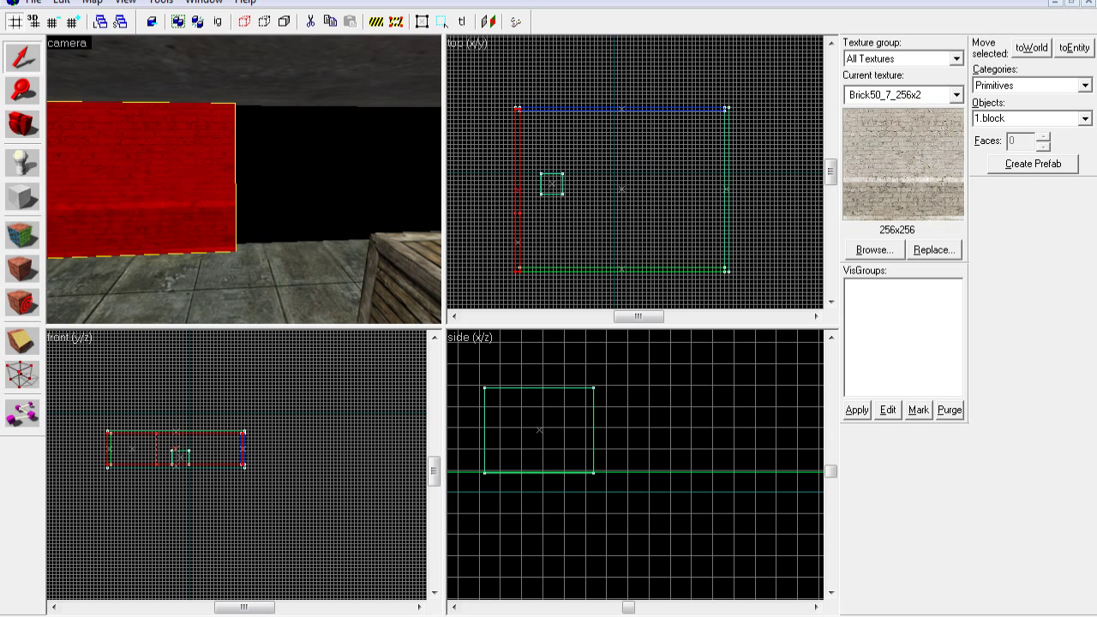
click(602, 151)
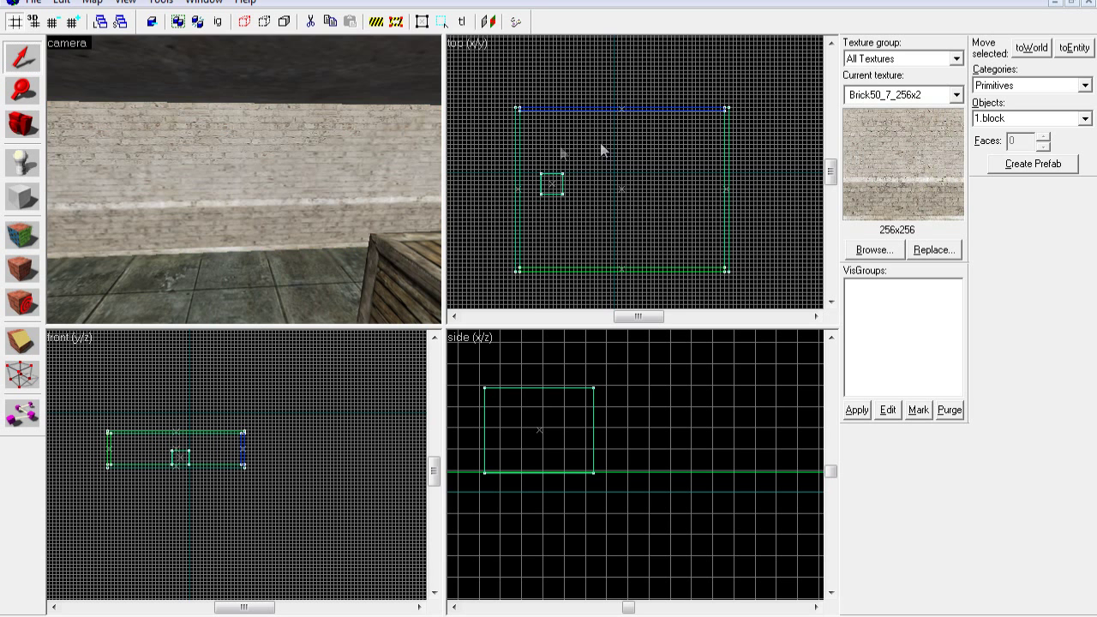
Shorten the adjacent long brick wall to about a third of its length and justify its texture to Fit.
click(13, 126)
drag(245, 180, 244, 180)
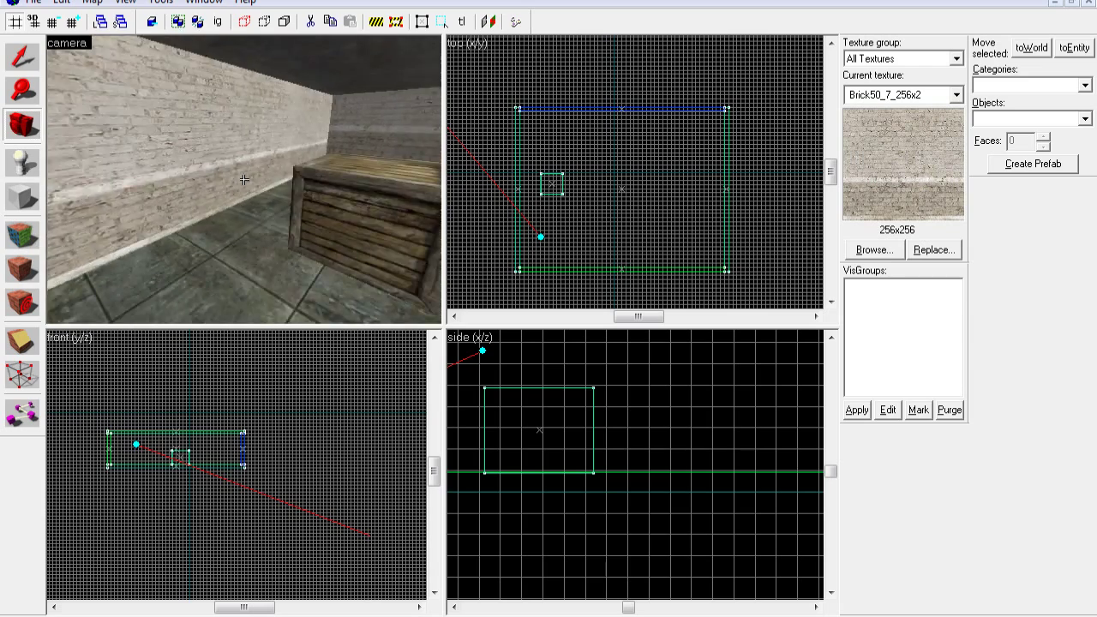
key(d)
key(a)
key(w)
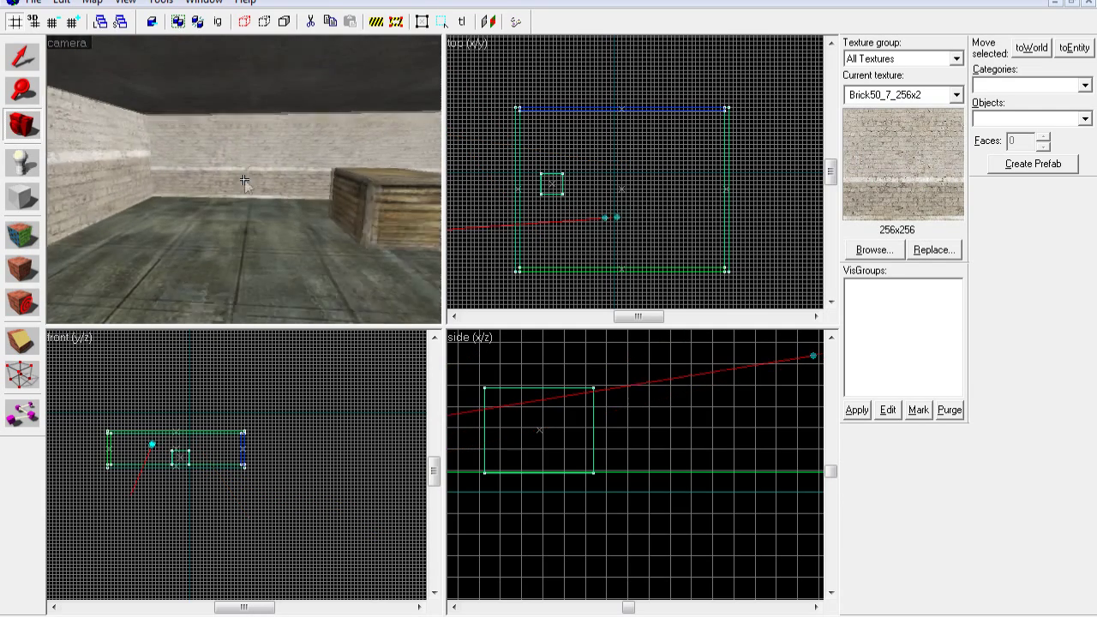
click(22, 57)
click(74, 139)
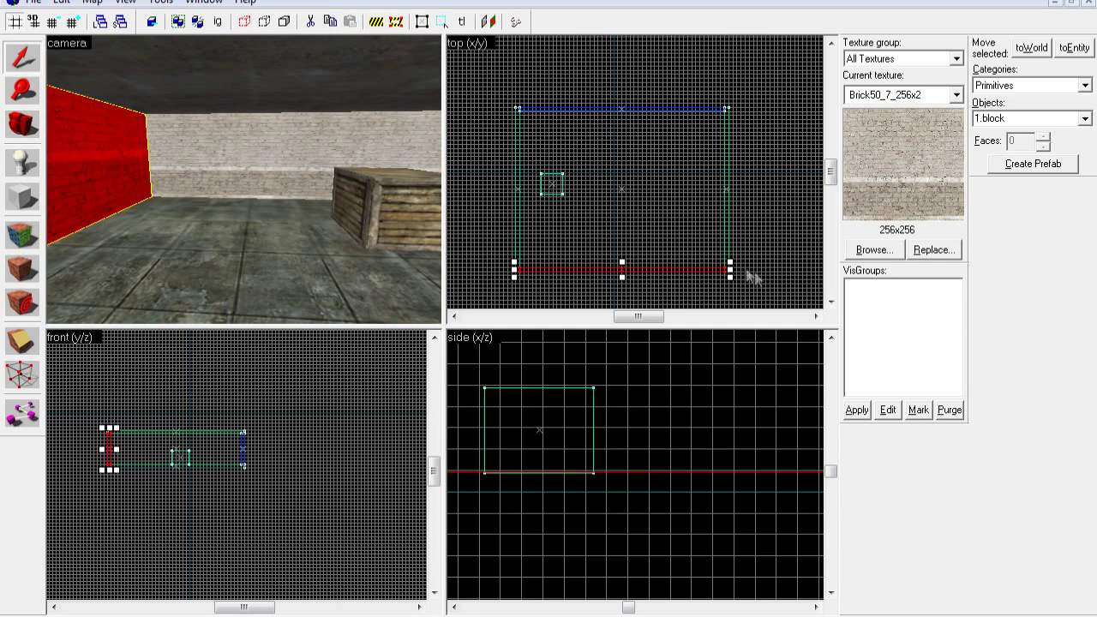
drag(730, 269, 702, 270)
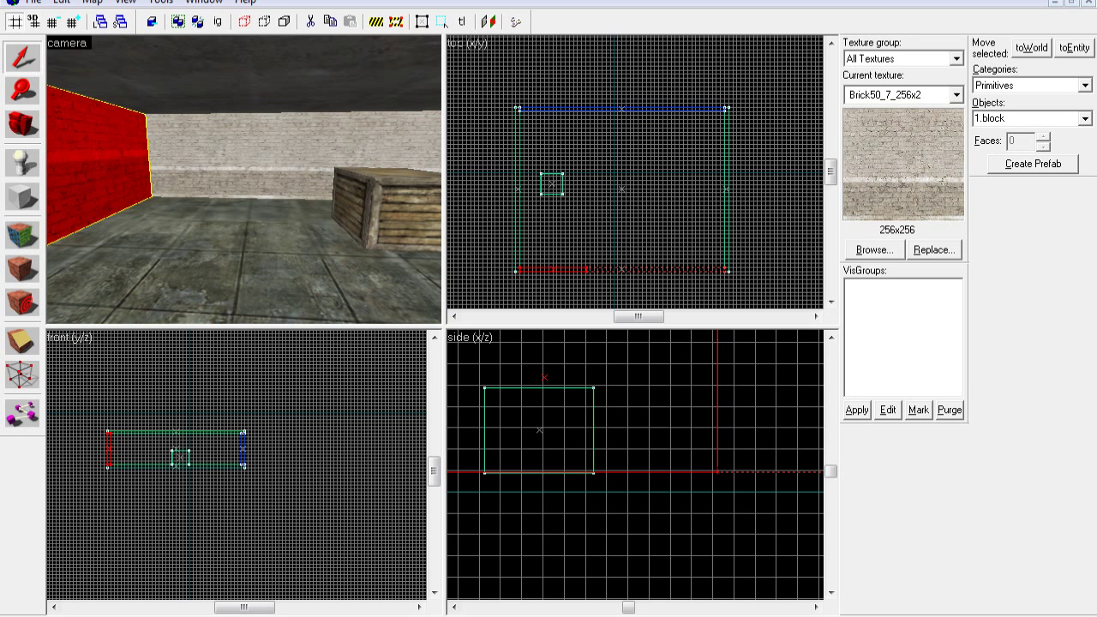
drag(590, 270, 588, 270)
click(21, 234)
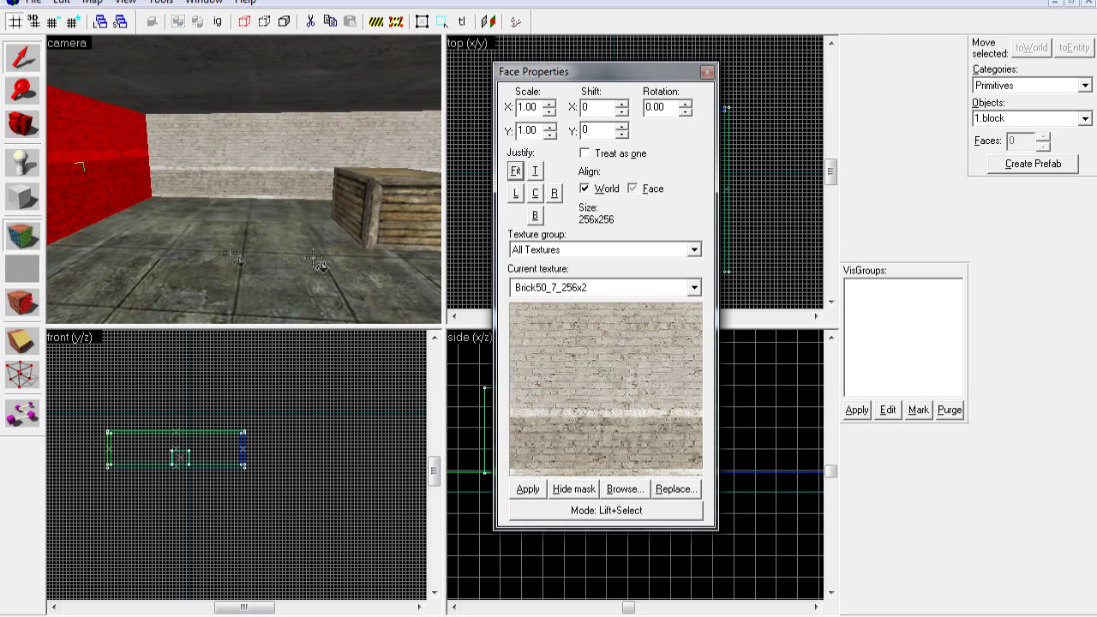
click(708, 73)
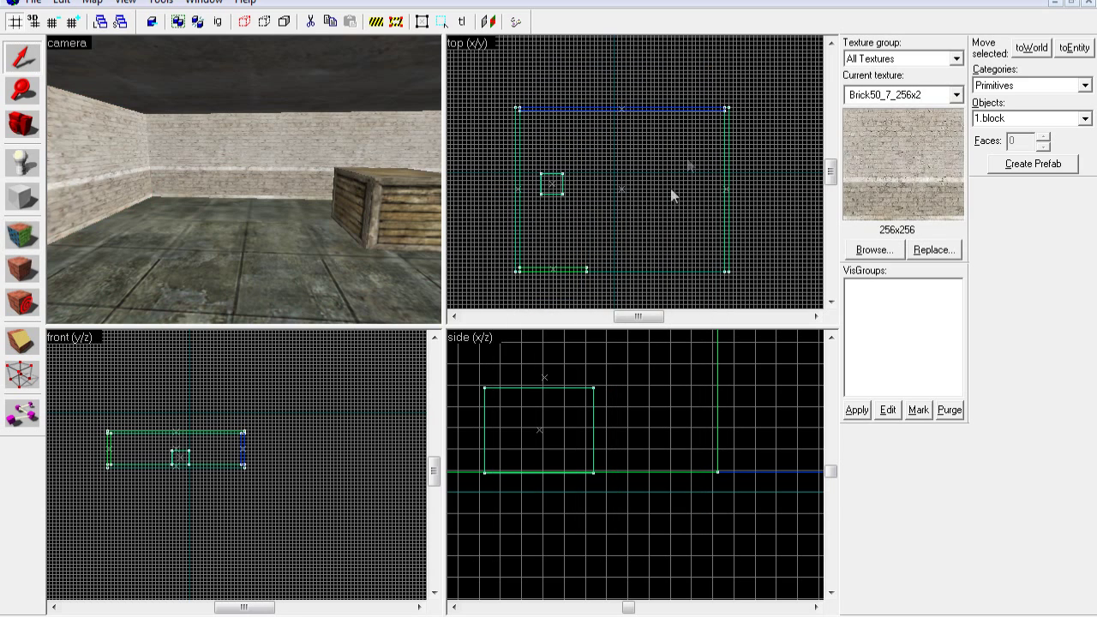
Extend the shortened long wall back across the room's full side to close the gap.
click(28, 118)
drag(206, 178, 243, 179)
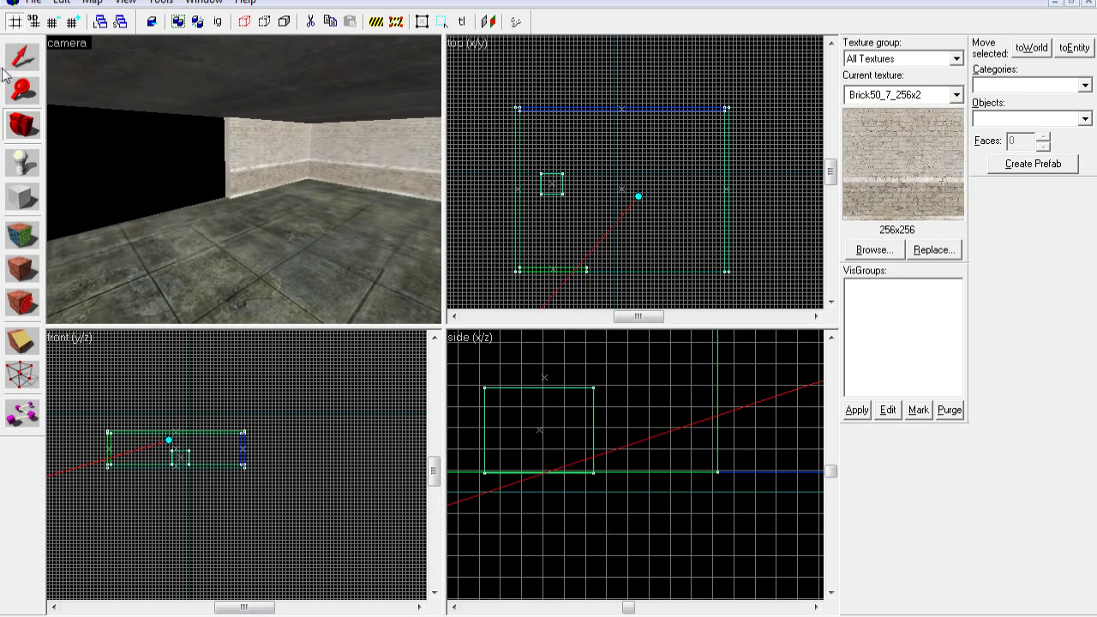
click(22, 56)
click(249, 149)
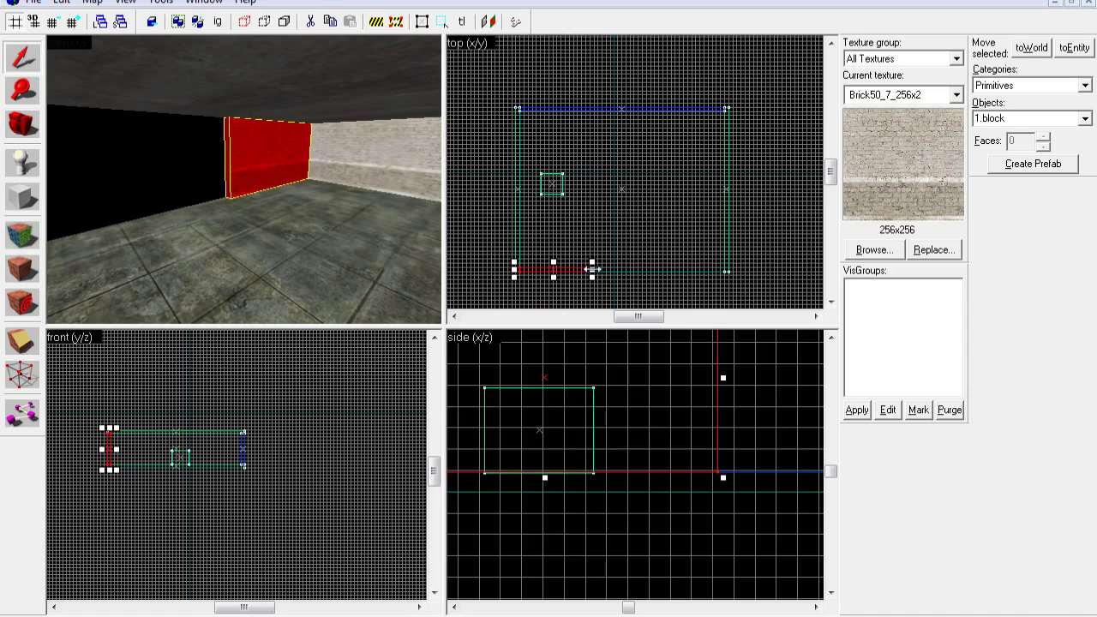
key(Delete)
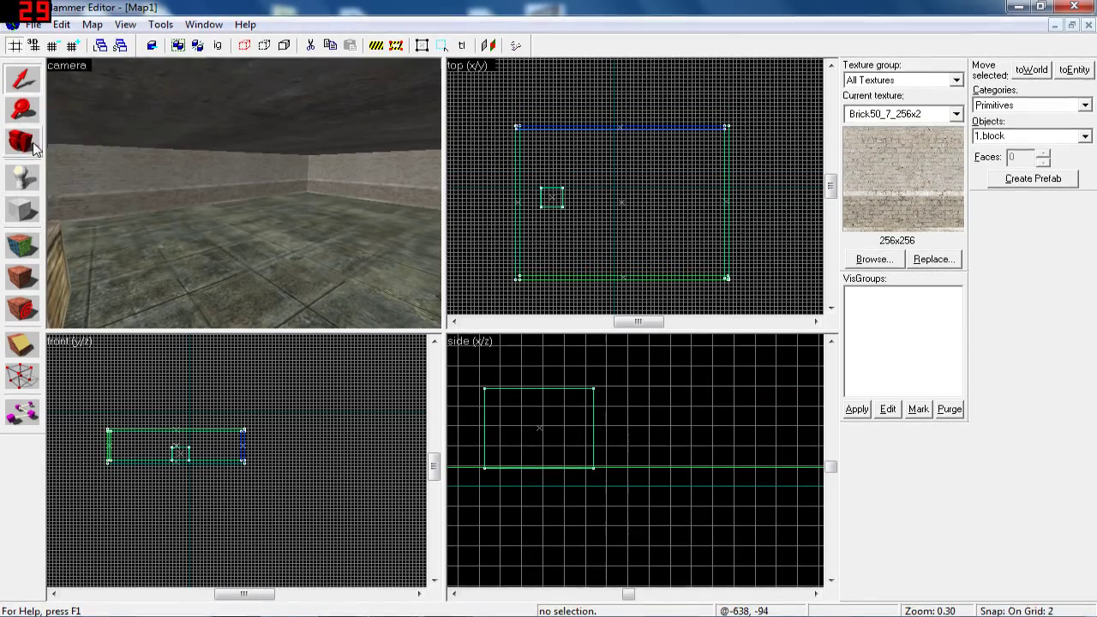
Select the wooden crate with the Vertex tool and bring its vertex and edge handles into close view.
click(31, 147)
drag(205, 190, 244, 189)
key(Left)
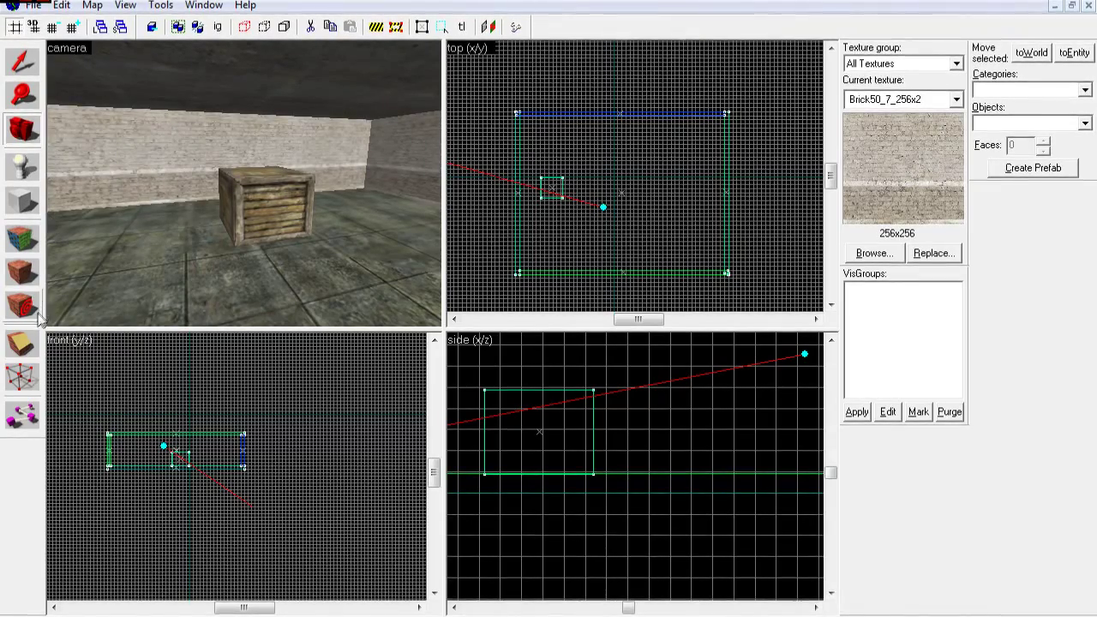
click(24, 380)
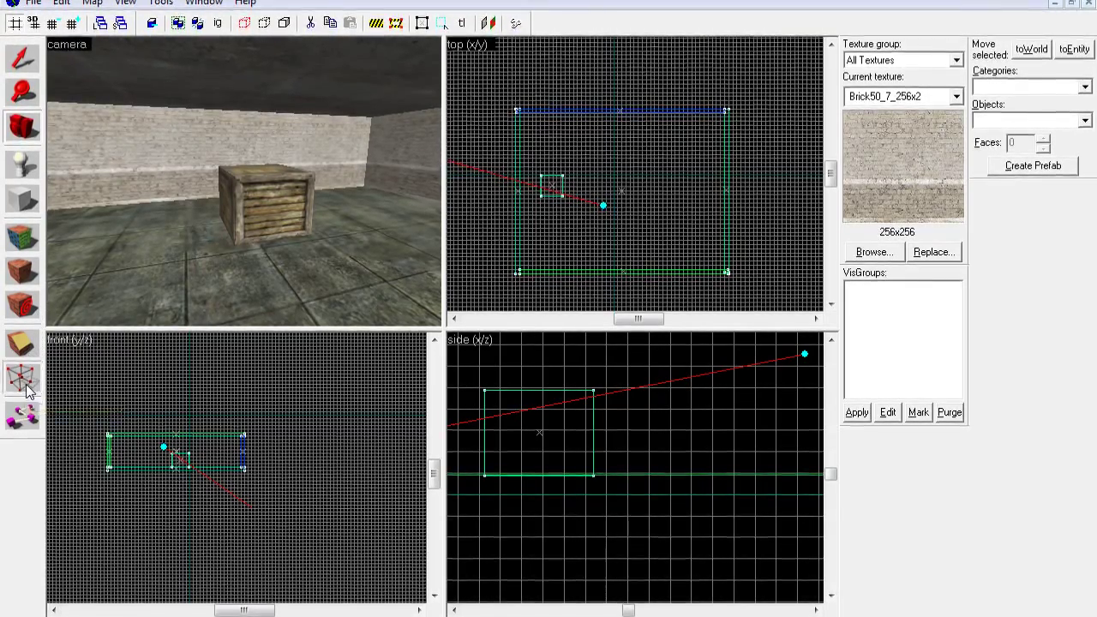
click(252, 221)
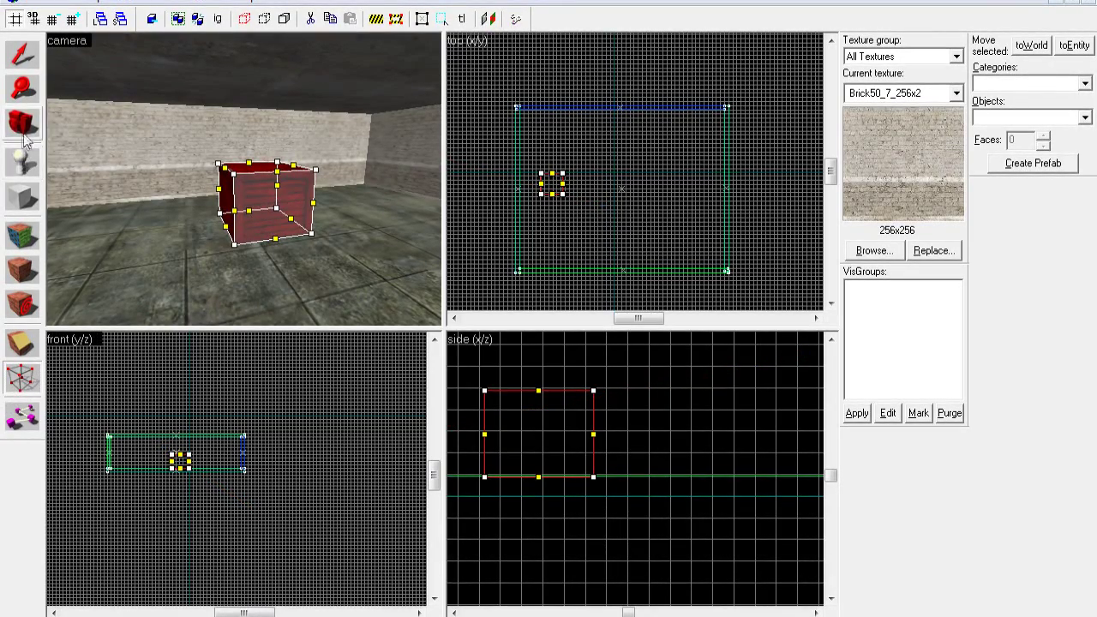
key(w)
key(a)
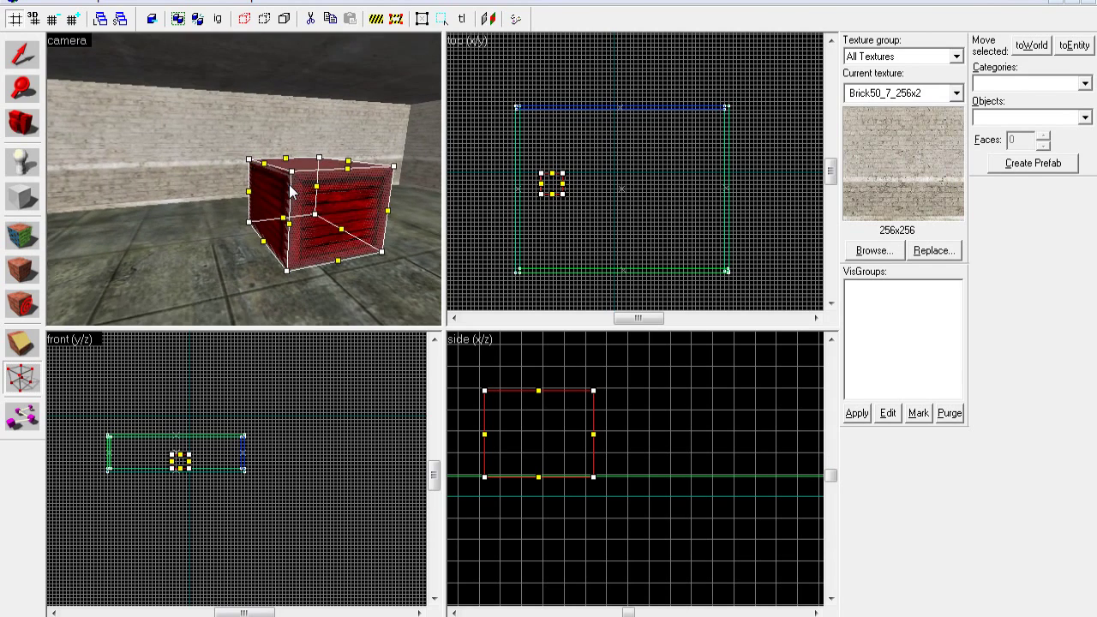
key(s)
key(d)
key(a)
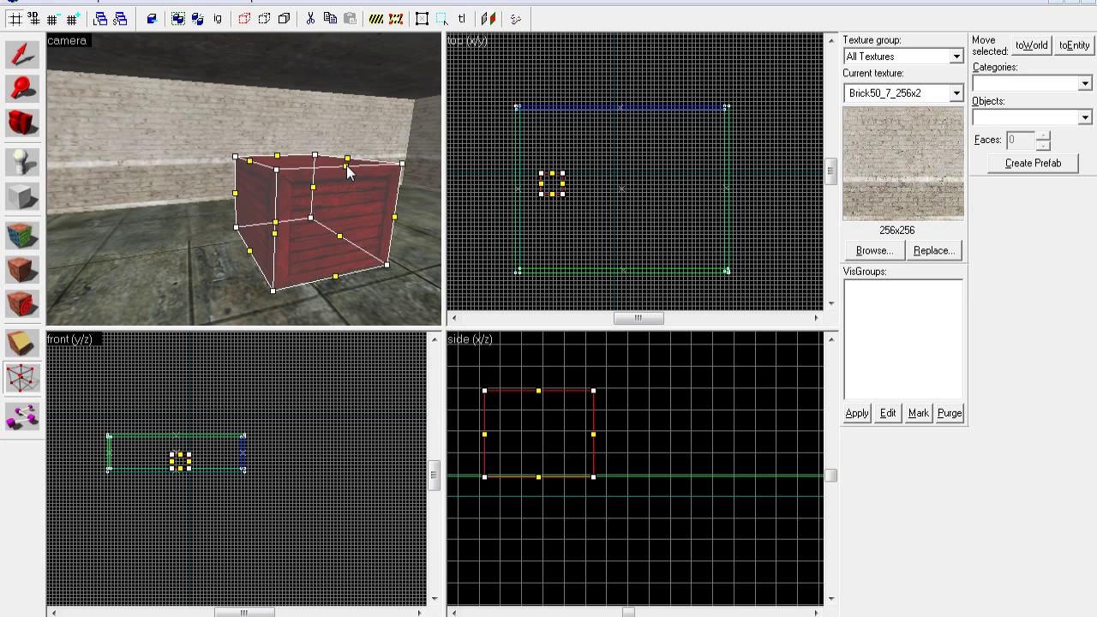
Move the crate's front top edge down onto its bottom edge, merge the vertices to form a wedge, and deselect it.
drag(347, 170, 335, 283)
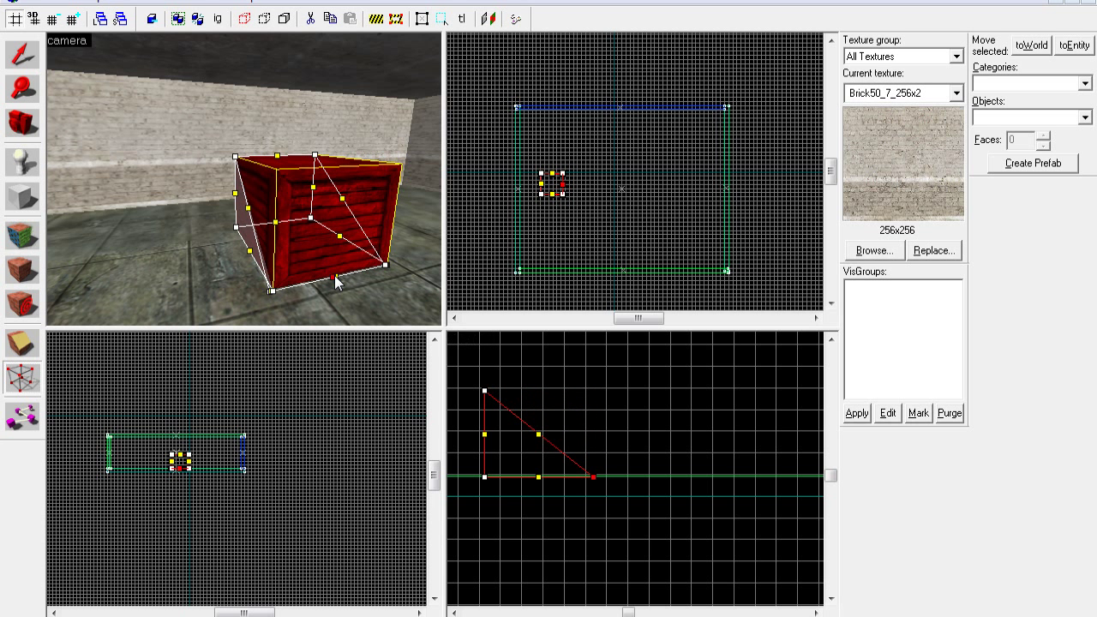
drag(336, 282, 339, 282)
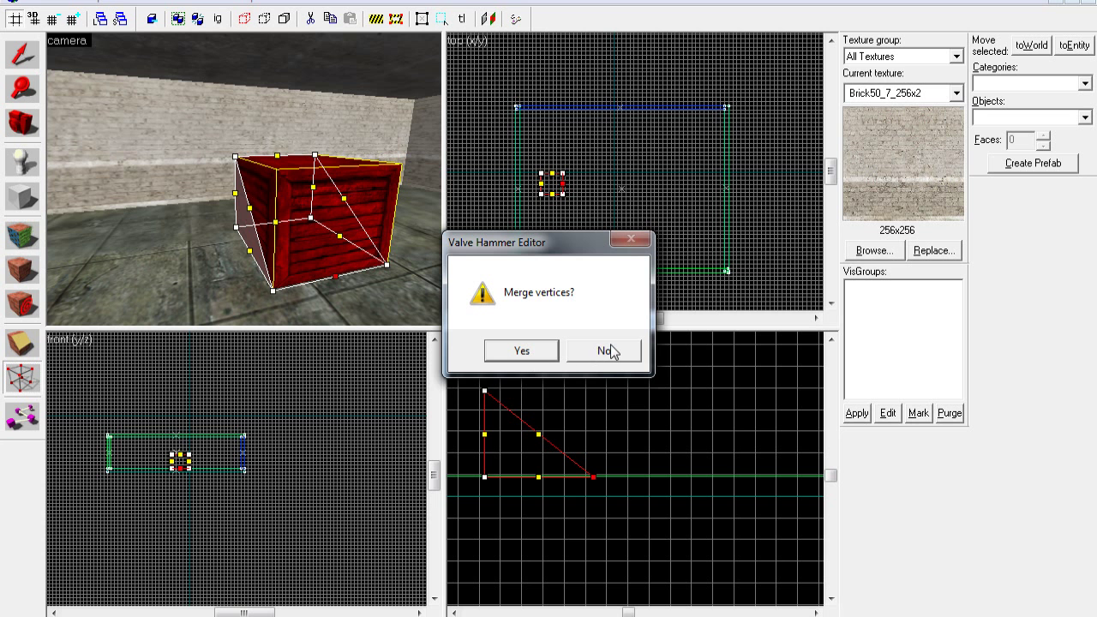
click(552, 353)
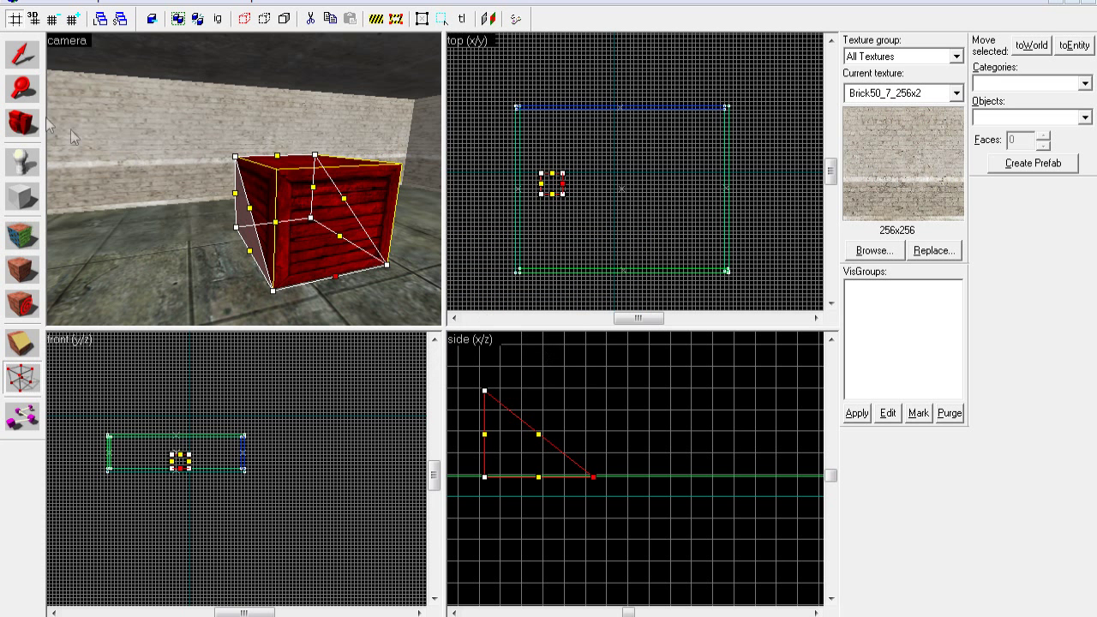
click(23, 54)
click(493, 203)
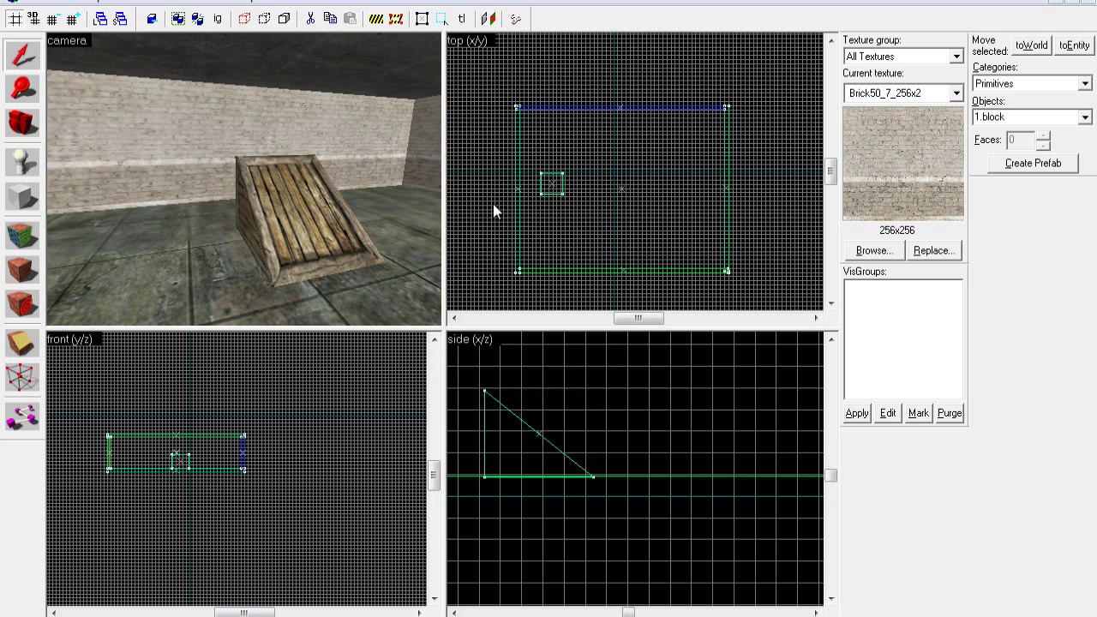
Examine the wedge-shaped crate and the textured room from inside and outside.
click(21, 123)
drag(206, 177, 244, 179)
key(w)
key(a)
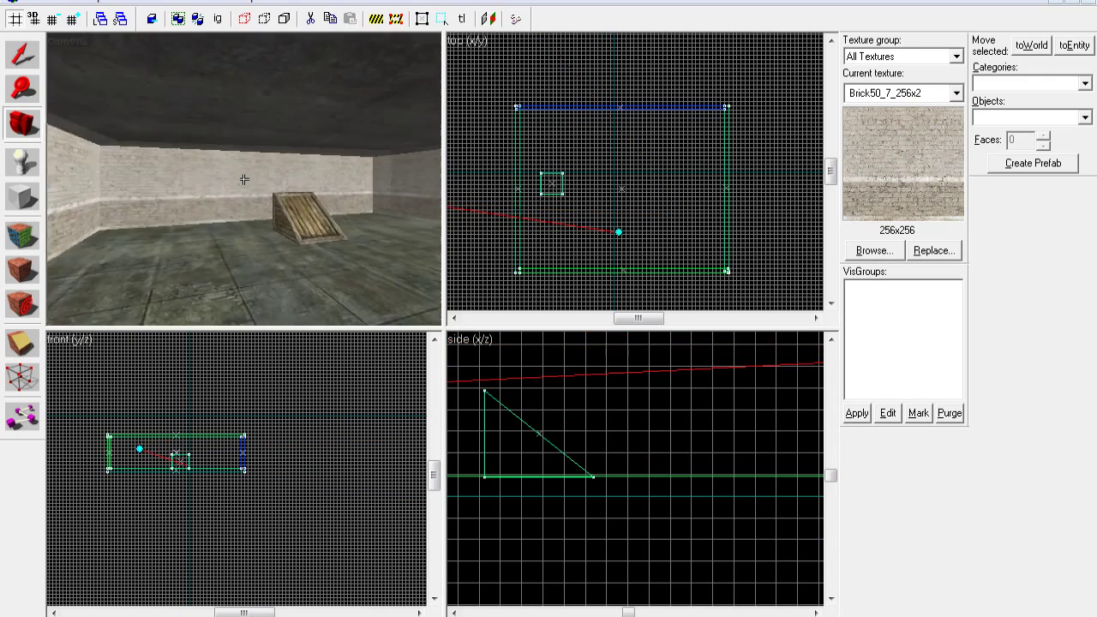
drag(245, 180, 245, 179)
key(w)
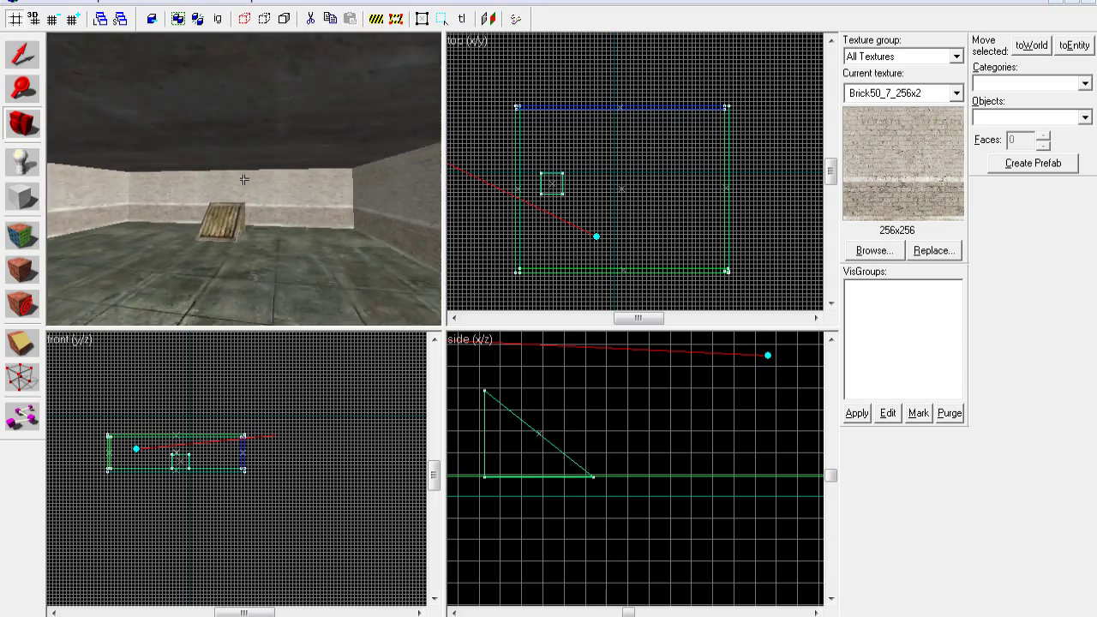
key(w)
key(a)
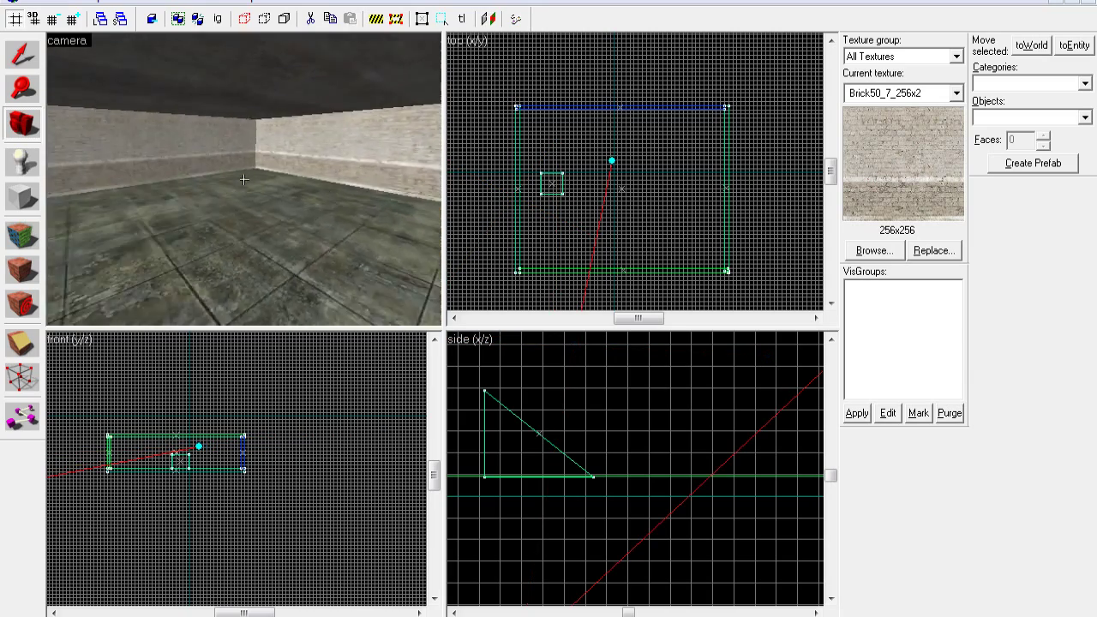
key(s)
key(Down)
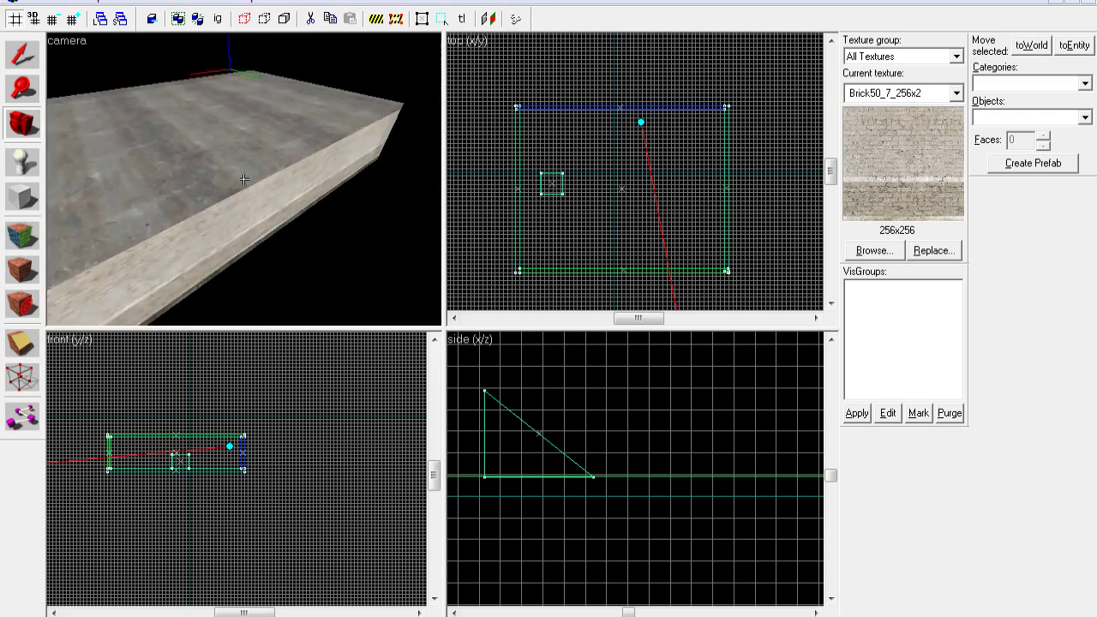
key(a)
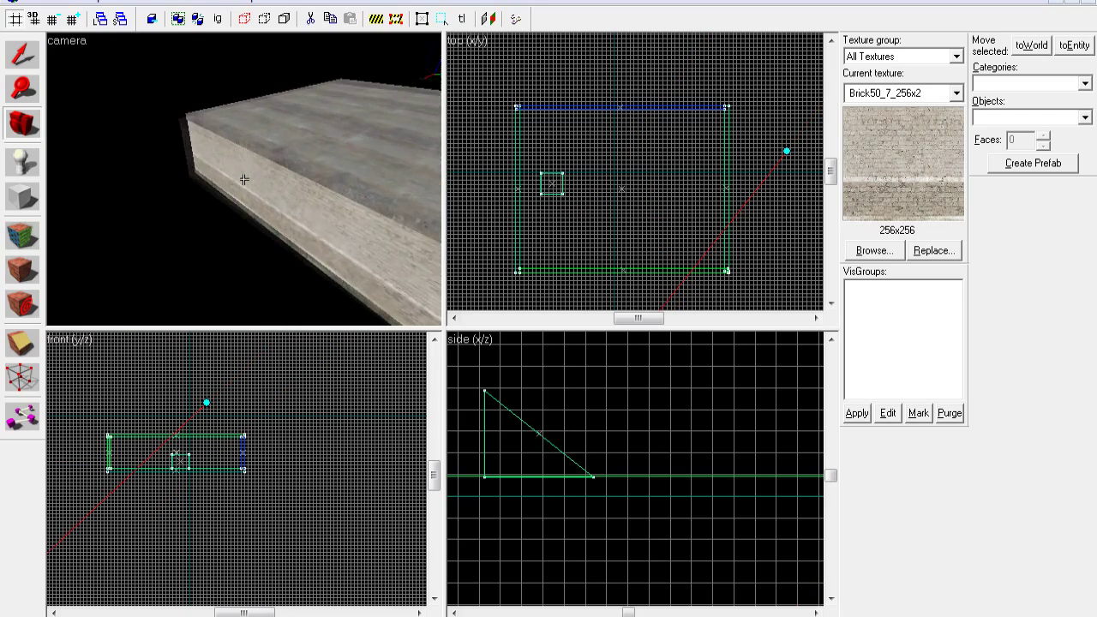
key(w)
key(Right)
key(Up)
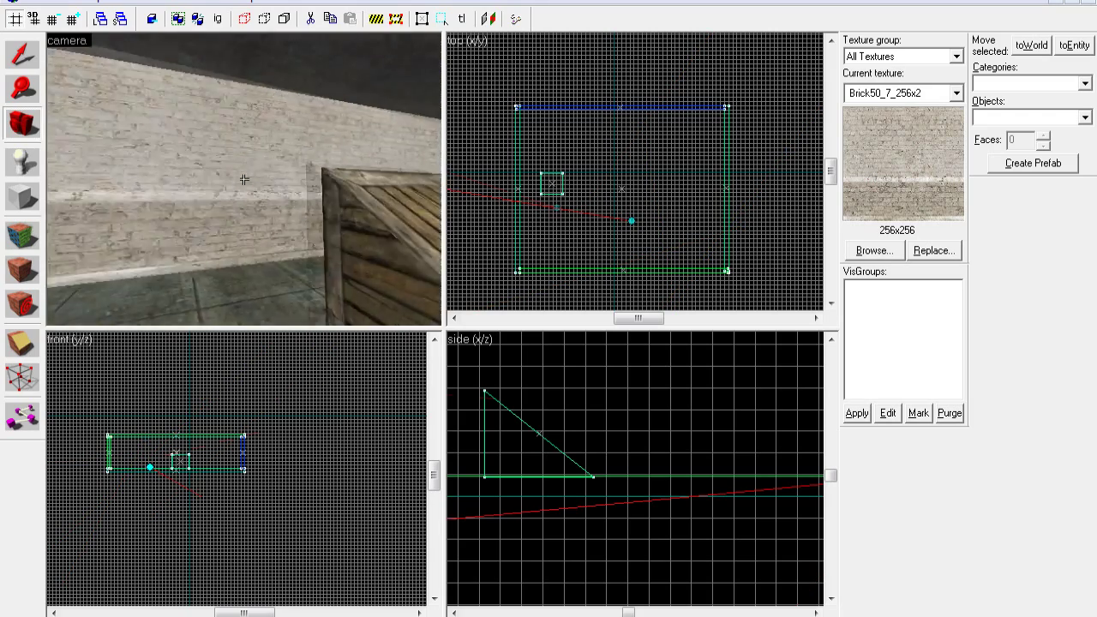
key(s)
key(z)
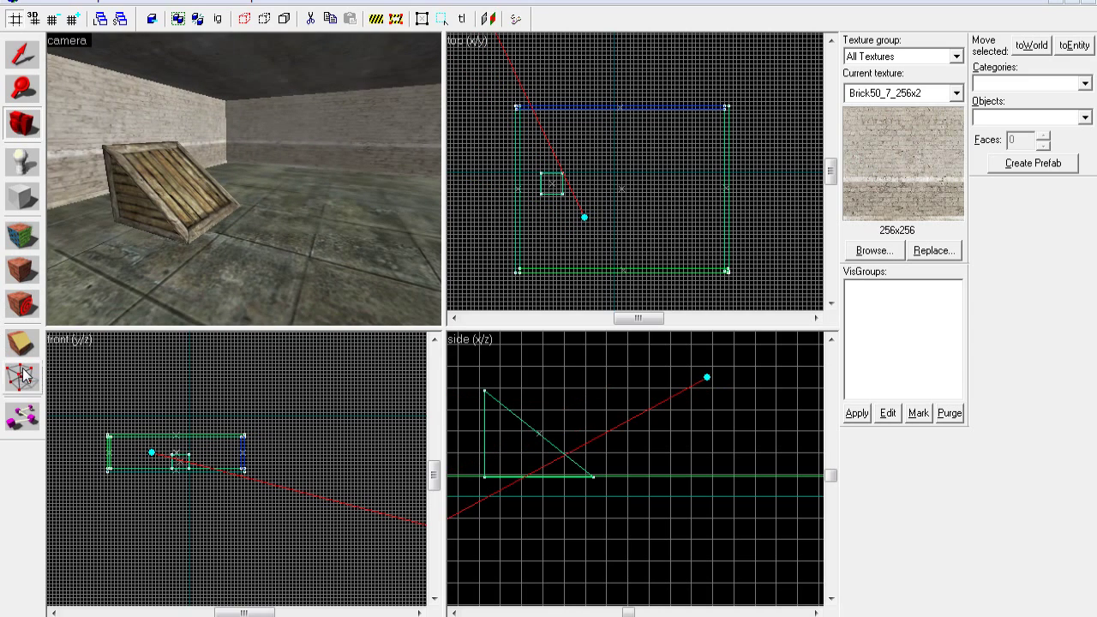